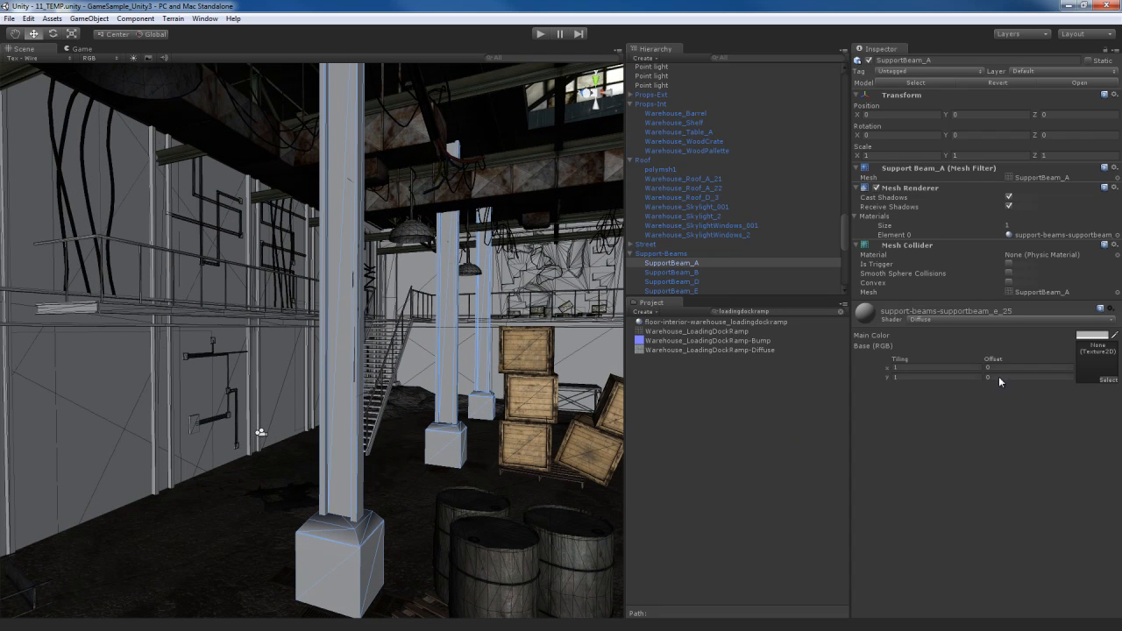
Set the shader of SupportBeam_A's material to Bumped Specular and search the project for "supportbeam"
click(1013, 322)
click(955, 337)
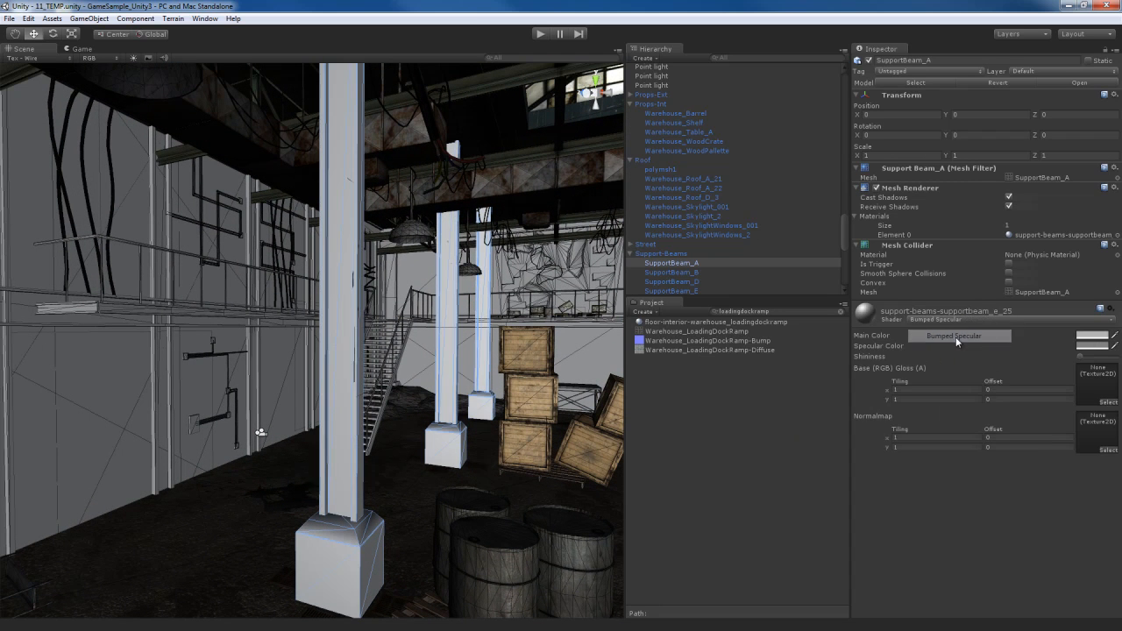
click(775, 313)
text(su)
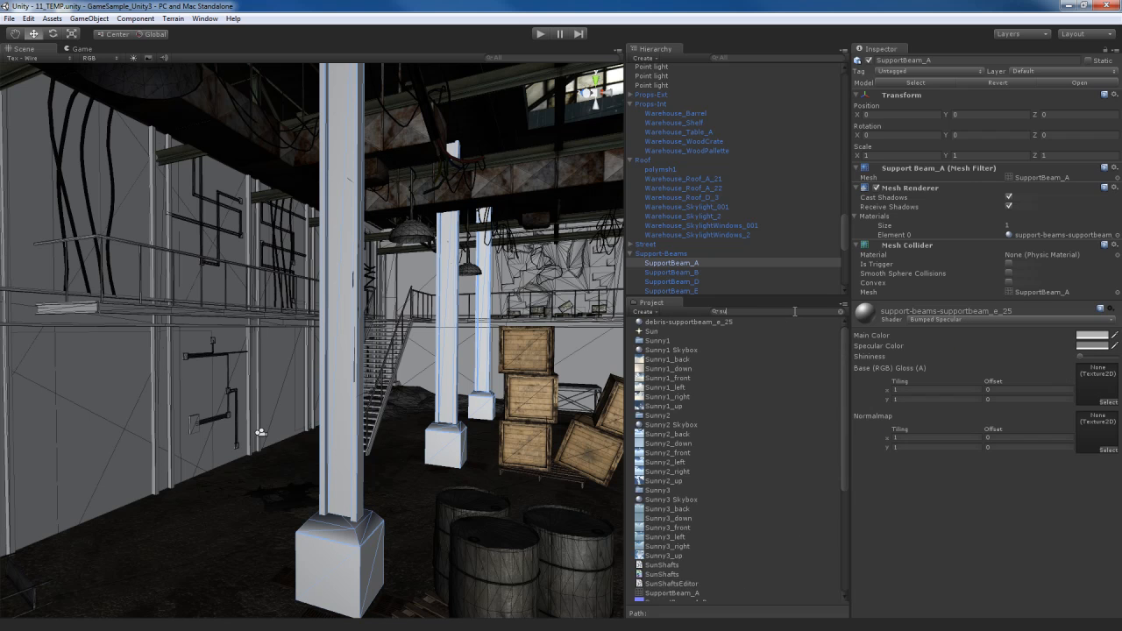
text(pporet)
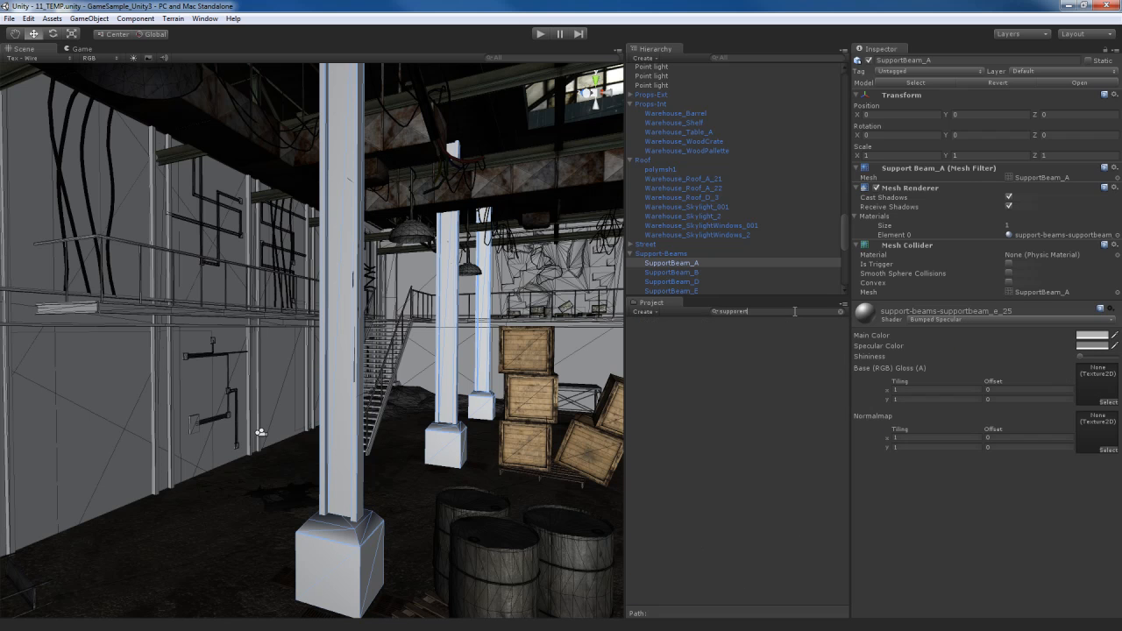
key(BackSpace)
text(tbeam)
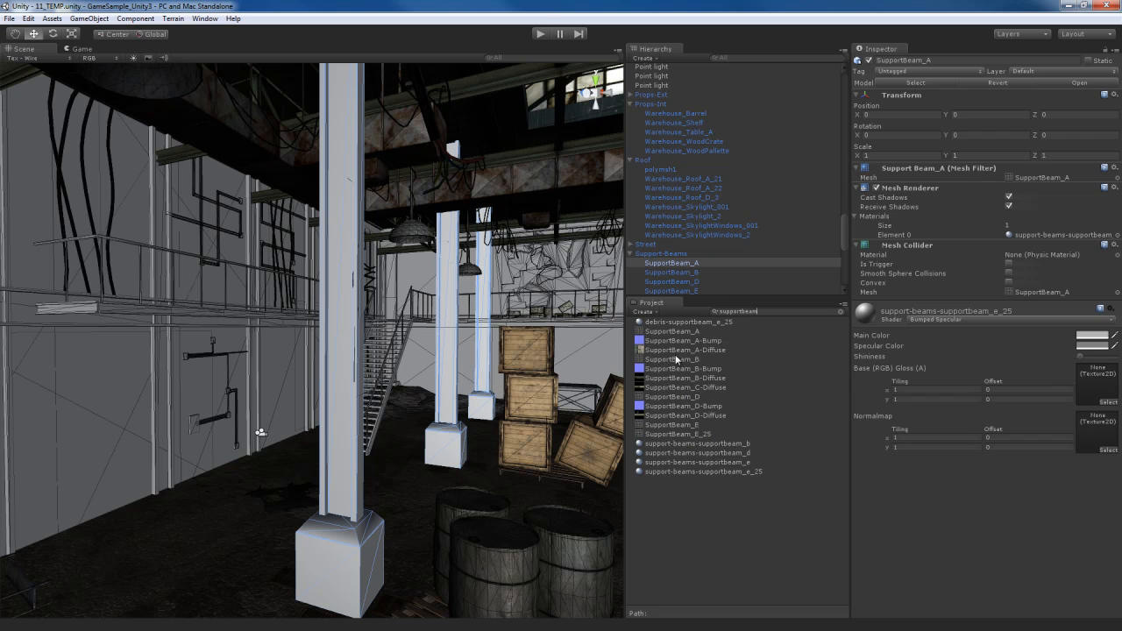
Assign SupportBeam_A-Diffuse as the base texture and SupportBeam_A-Bump as the normal map of SupportBeam_A's material
drag(662, 352, 1098, 384)
mouse_move(675, 344)
mouse_down()
mouse_move(763, 346)
mouse_move(1100, 440)
mouse_up()
right_drag(423, 375, 389, 374)
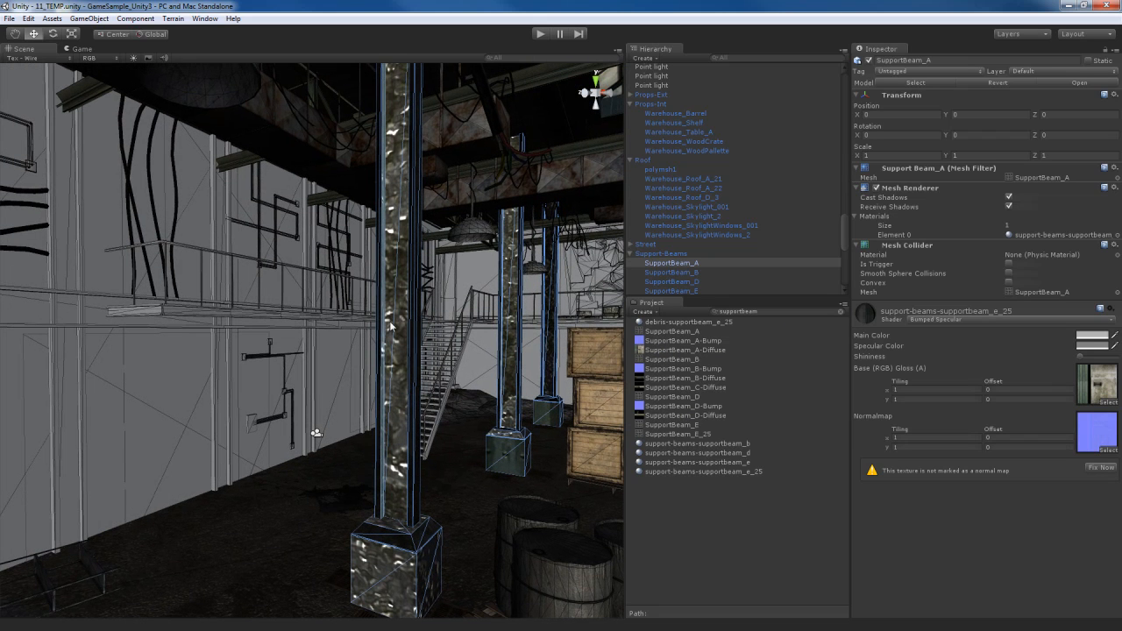
Clear the project search, enable Swap UVs in the Support-Beams mesh import settings, and apply the change
click(664, 254)
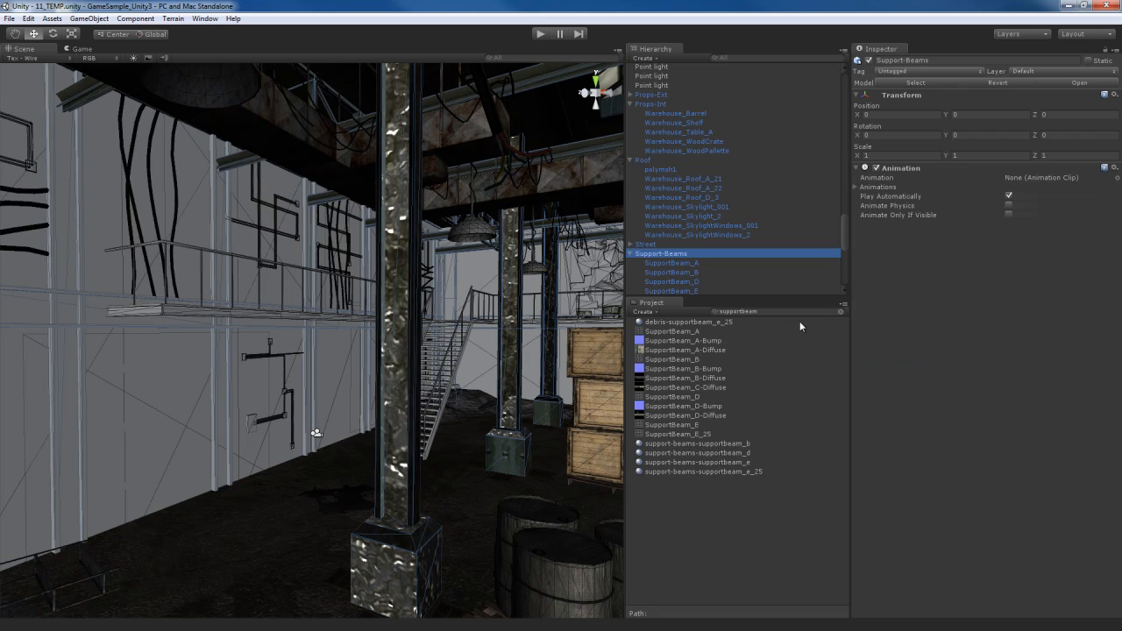
click(841, 311)
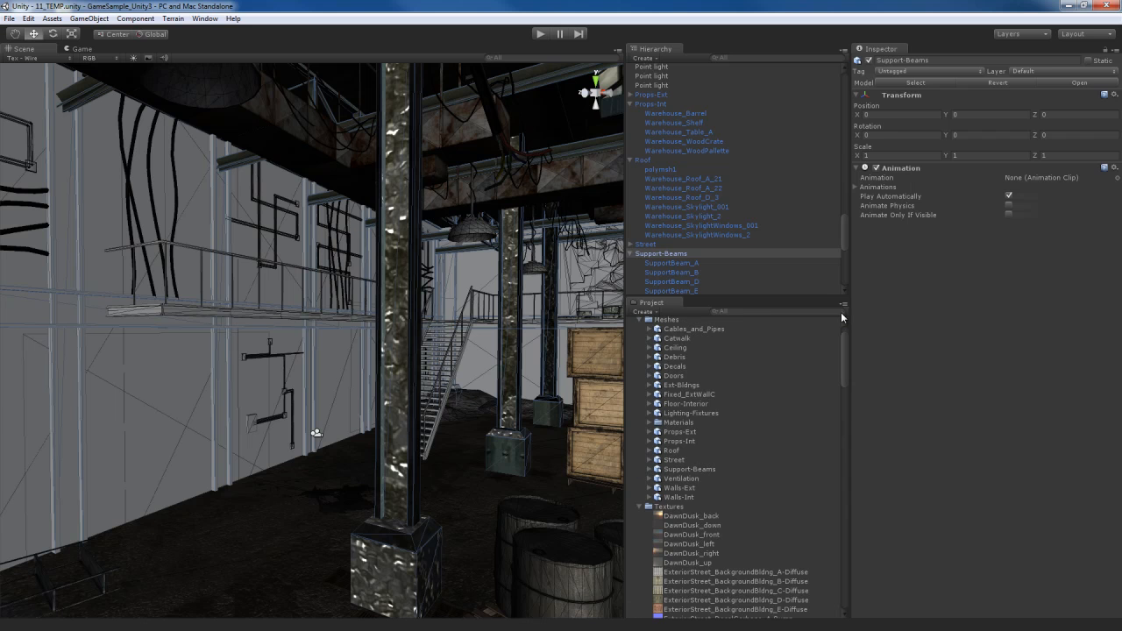
click(690, 470)
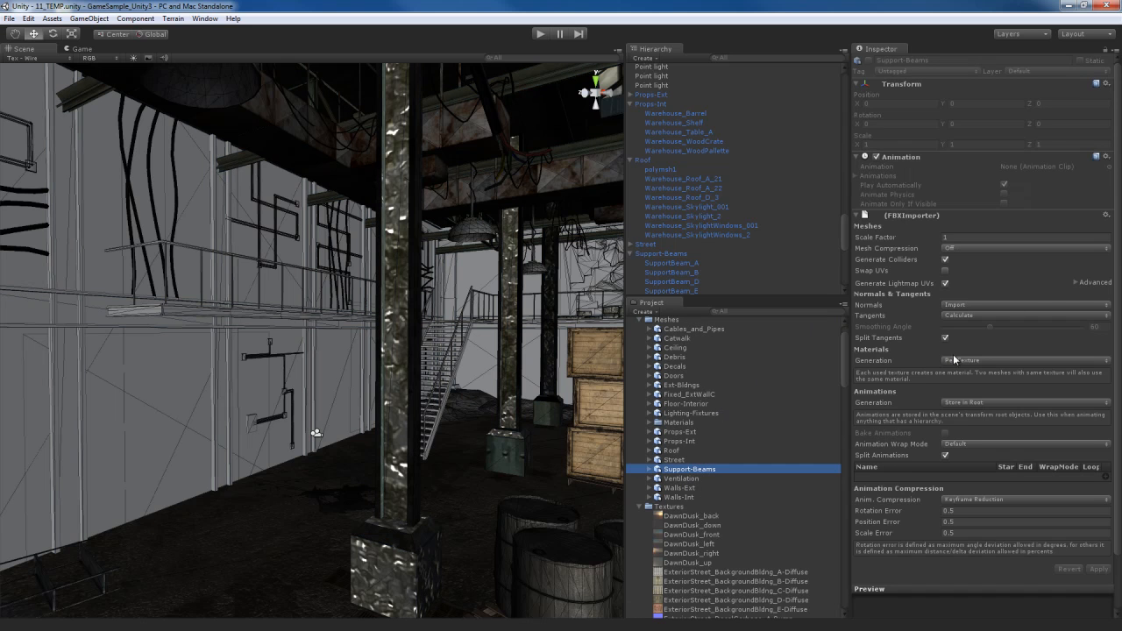
click(945, 271)
click(1097, 568)
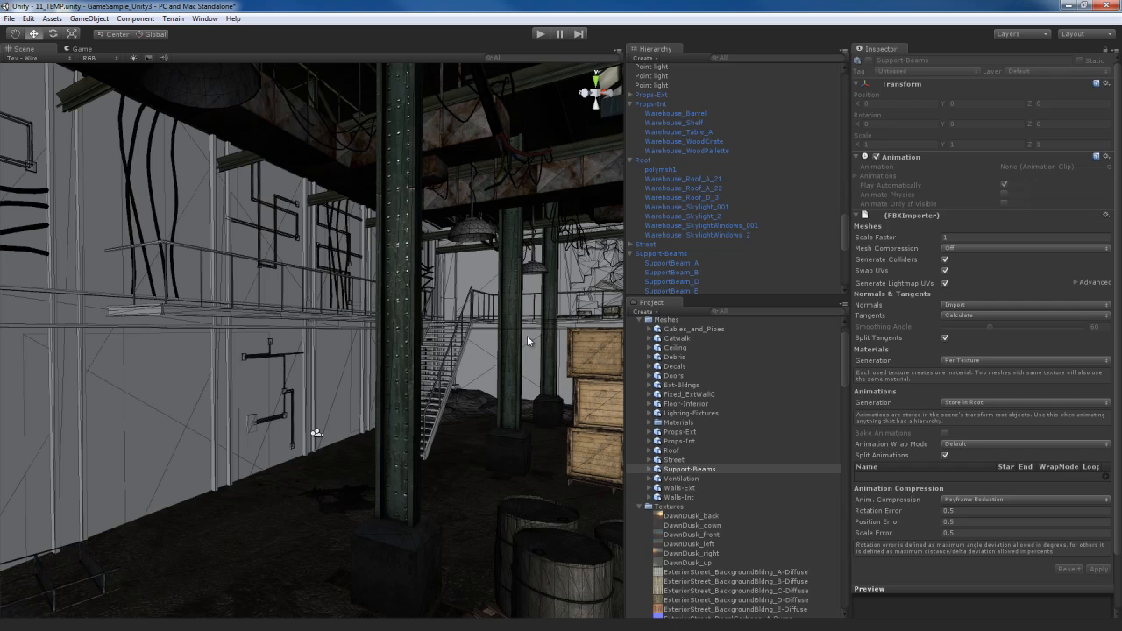
Enable Generate Alpha from Greyscale on the SupportBeam_A-Diffuse texture and apply the import change
mouse_move(472, 357)
right_down()
mouse_move(474, 347)
mouse_move(486, 358)
right_up()
mouse_move(391, 368)
right_down()
mouse_move(614, 368)
mouse_move(382, 357)
right_up()
click(338, 285)
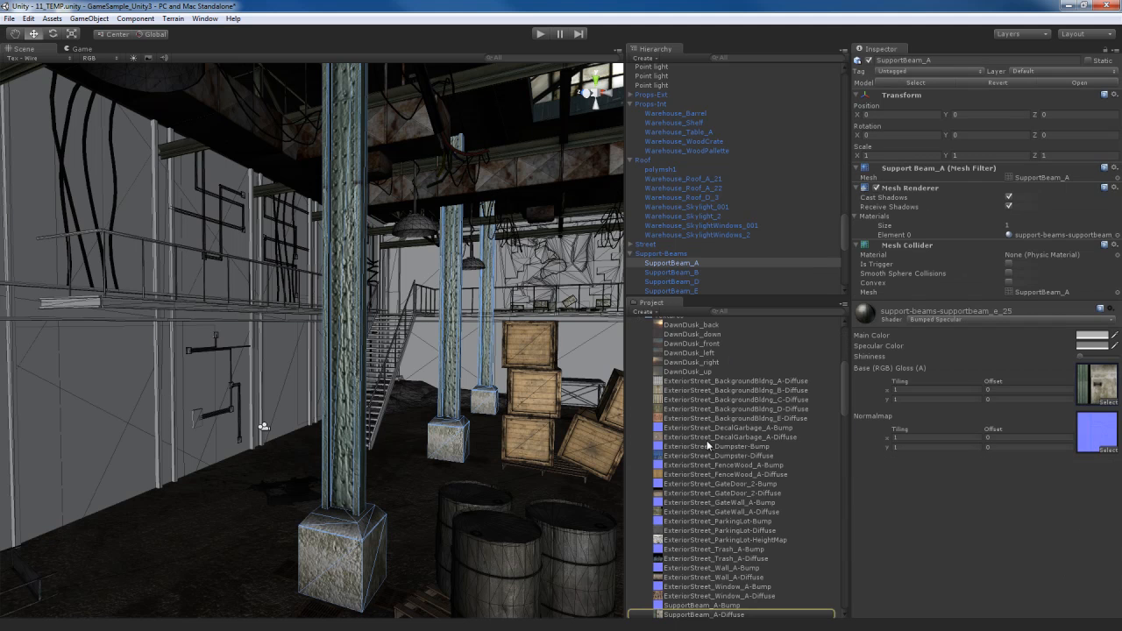
scroll(727, 450, down, 5)
click(728, 369)
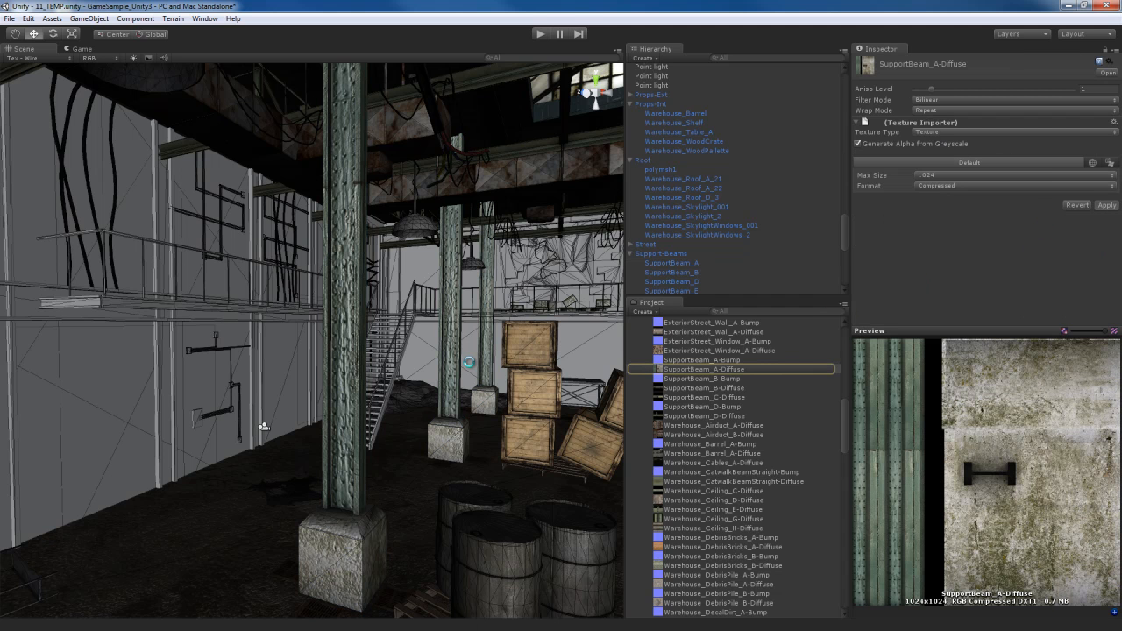
right_drag(469, 361, 434, 356)
click(130, 359)
right_drag(382, 403, 300, 392)
click(249, 369)
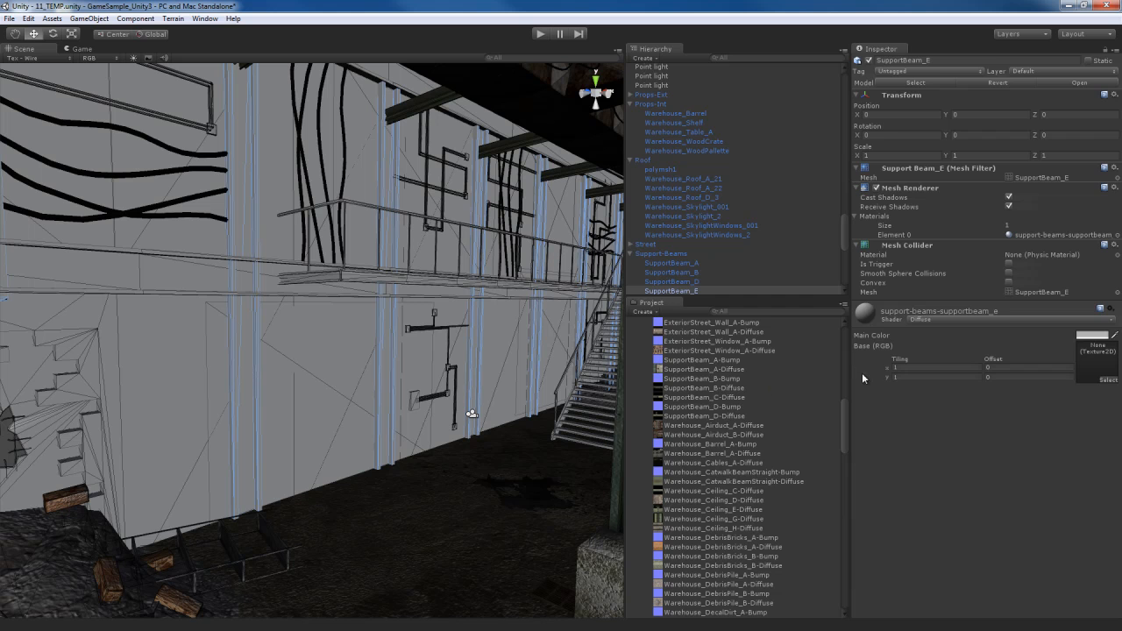
click(1028, 321)
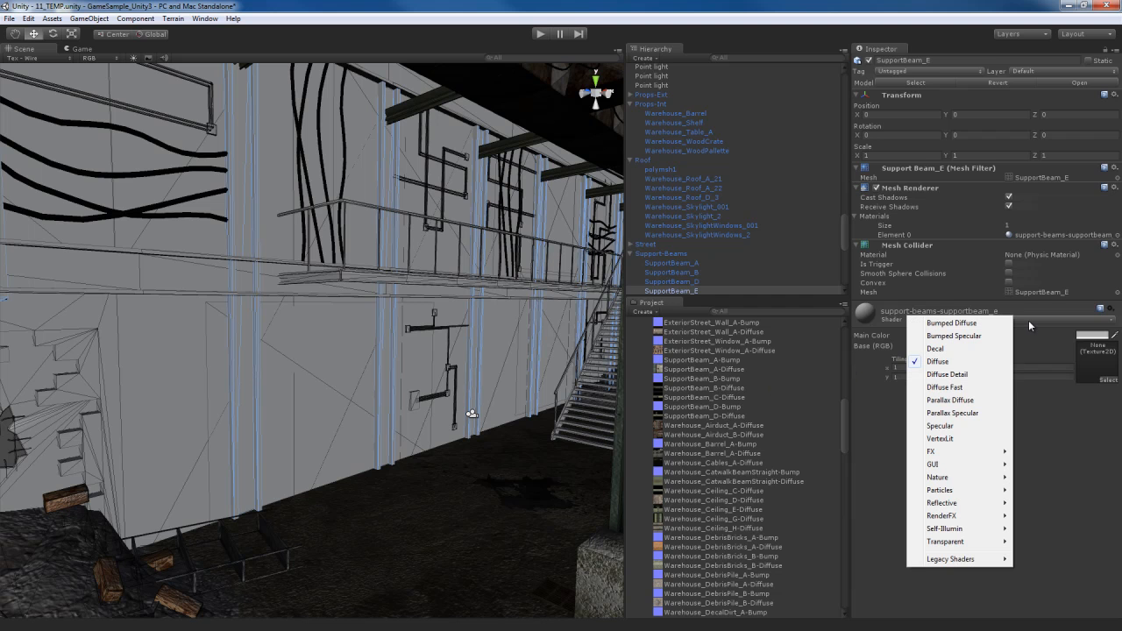
right_drag(397, 421, 429, 421)
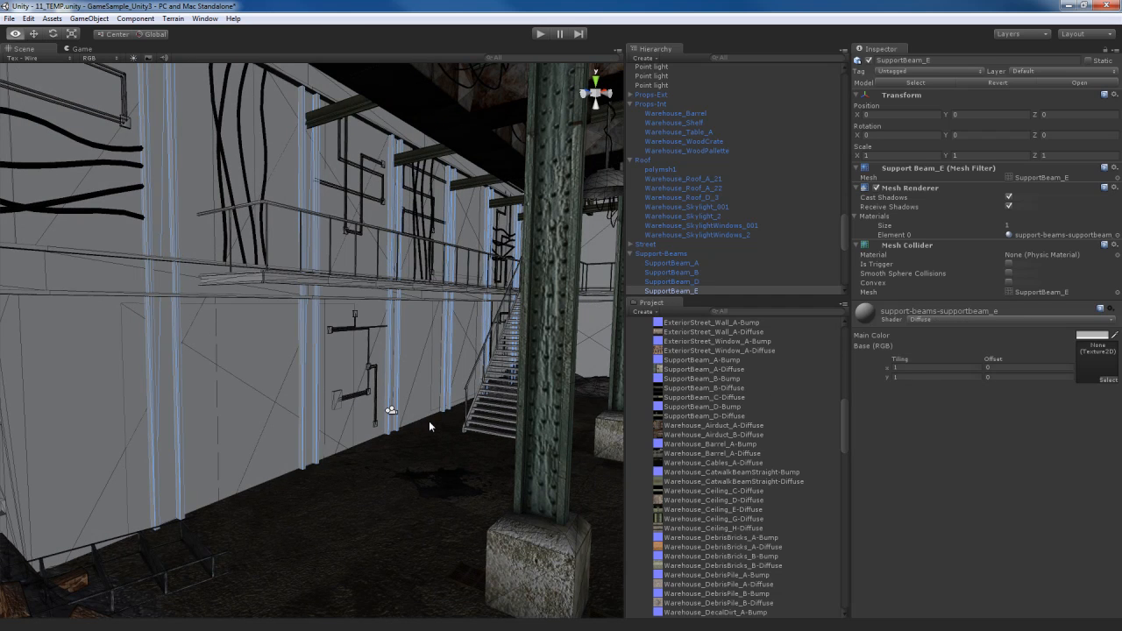
Locate SupportBeam_A's material support-beams-supportbeam_e_25 in the project and assign it to the SupportBeam_E wall beams
click(532, 338)
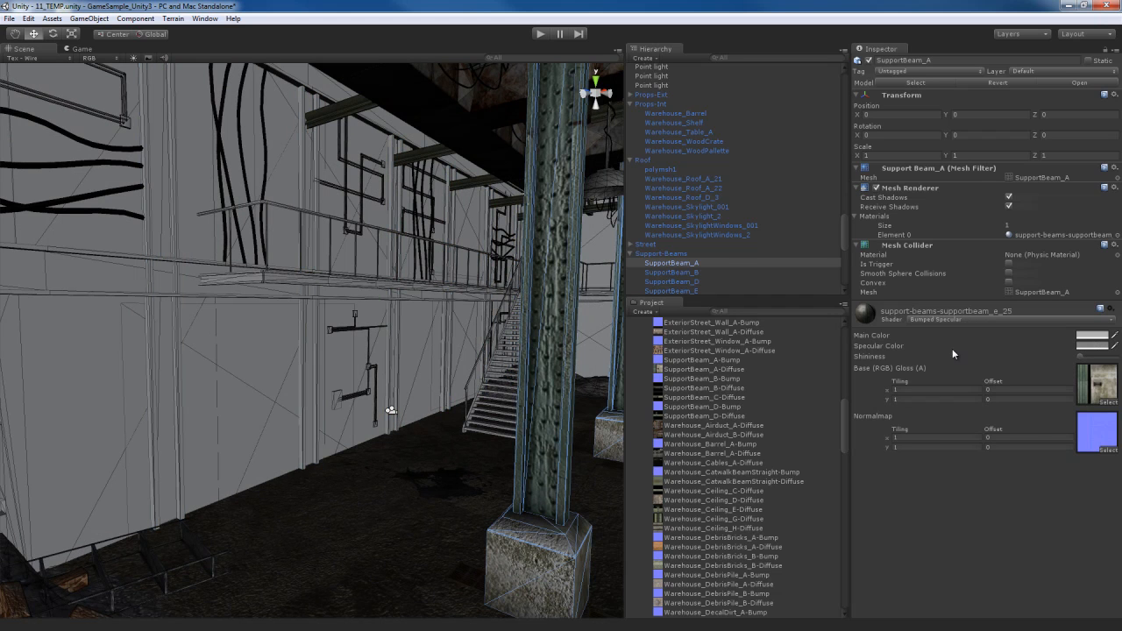
click(1052, 234)
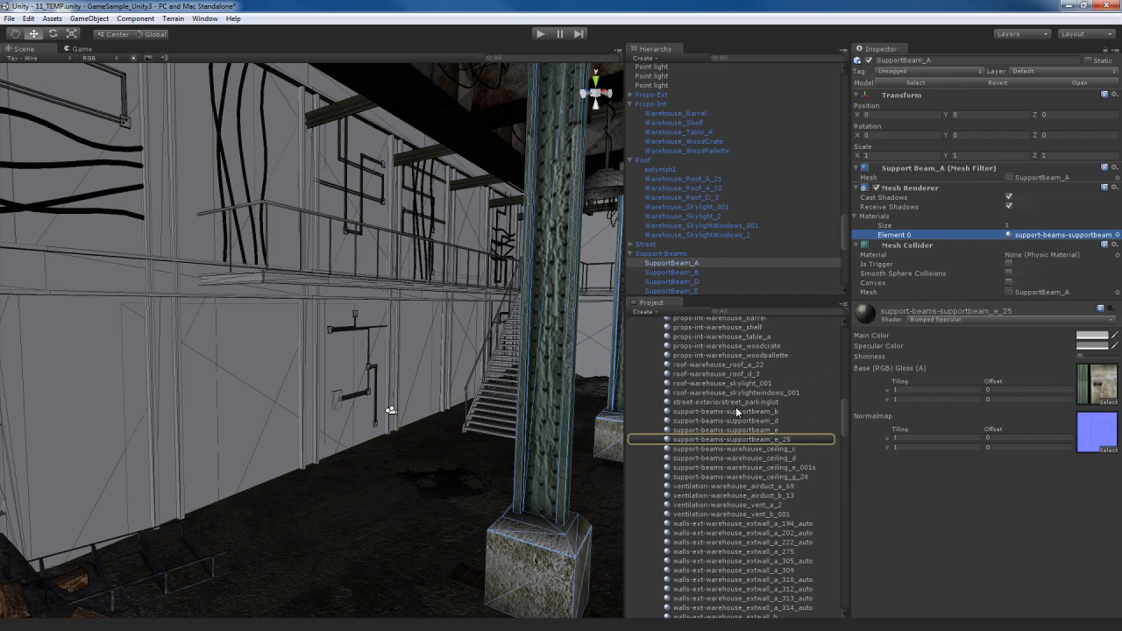
scroll(763, 363, up, 2)
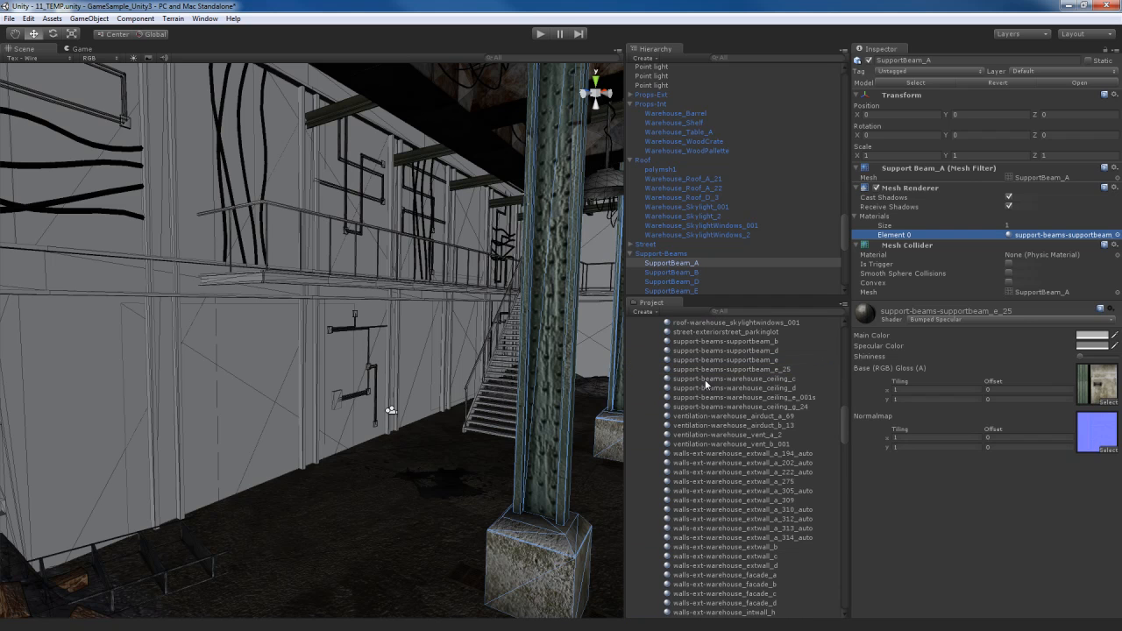
click(163, 337)
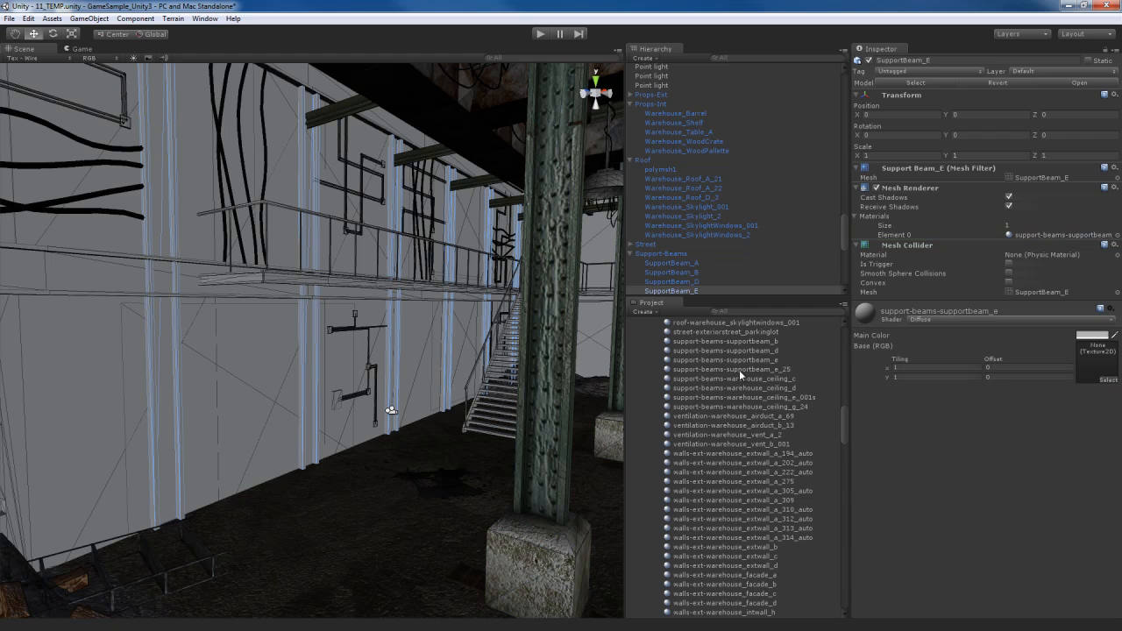
drag(738, 368, 1059, 240)
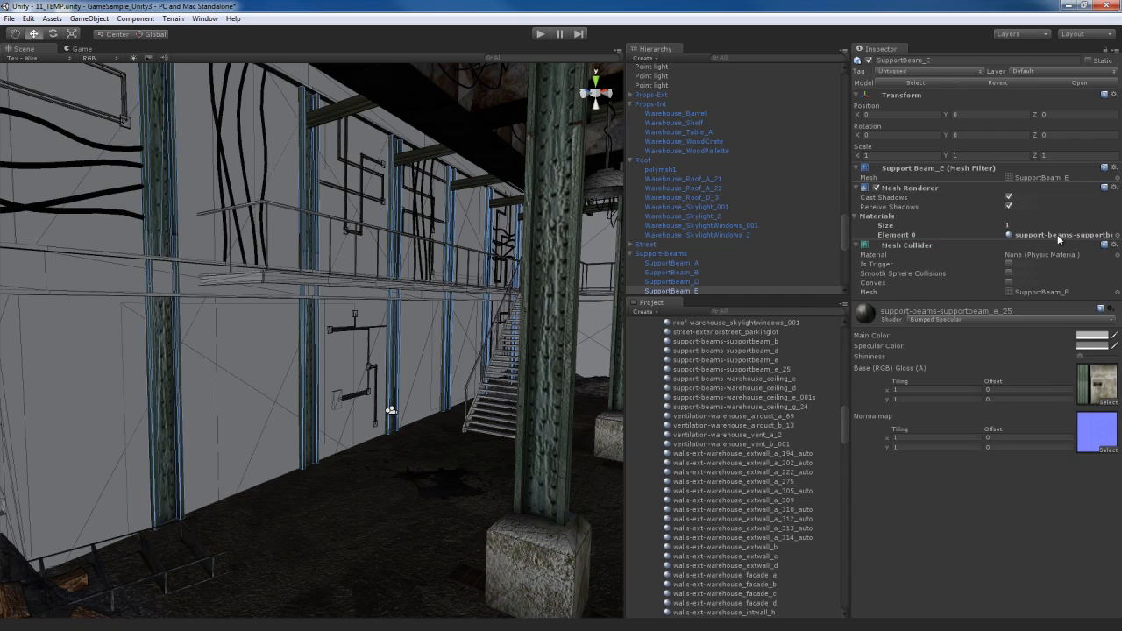
Assign the support-beams-supportbeam_e_25 material to the fallen SupportBeam_E_25 beam in the debris pile
right_drag(327, 410, 135, 449)
click(303, 397)
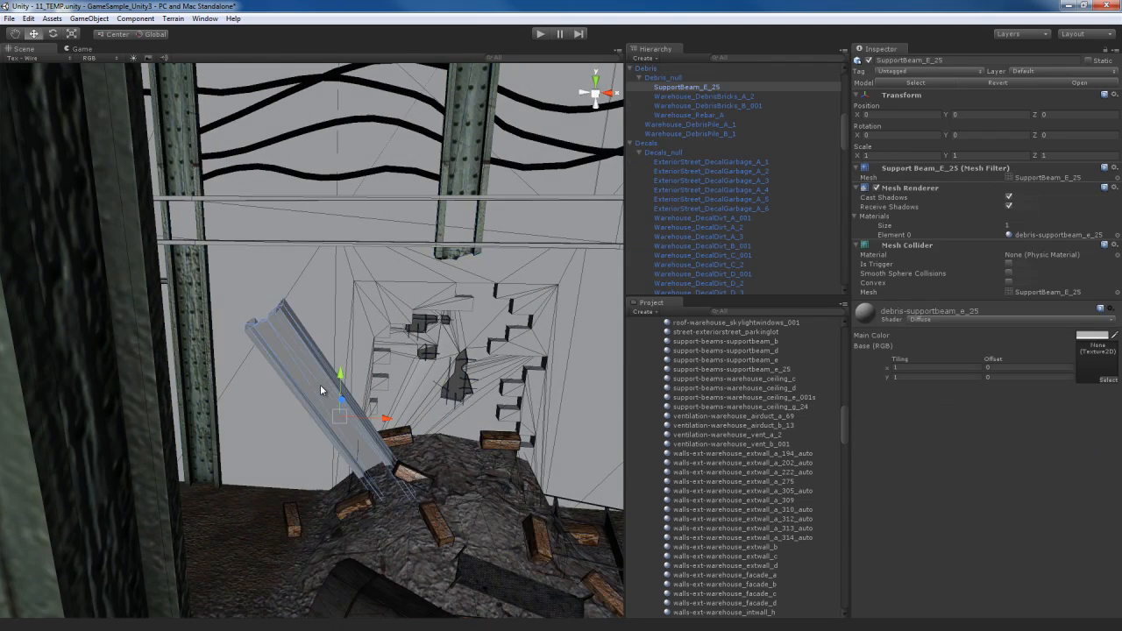
key(w)
right_drag(420, 379, 397, 386)
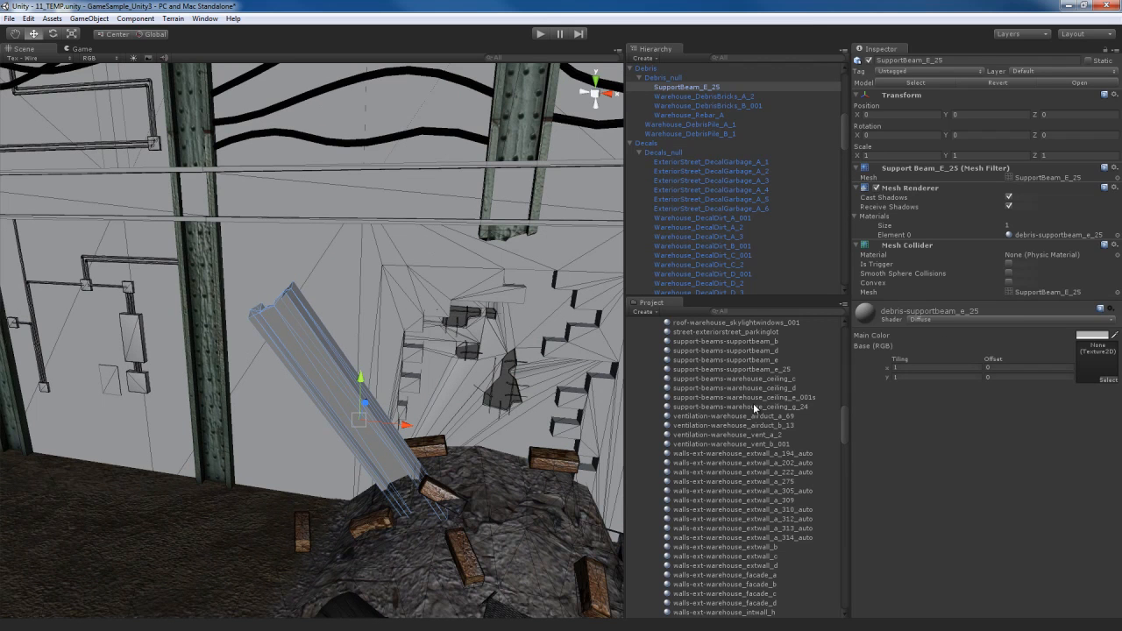
drag(730, 369, 1071, 244)
Search the project for "supportbeam" and set the shader of the horizontal SupportBeam_D's material to Bumped Specular
right_drag(461, 401, 228, 375)
click(223, 299)
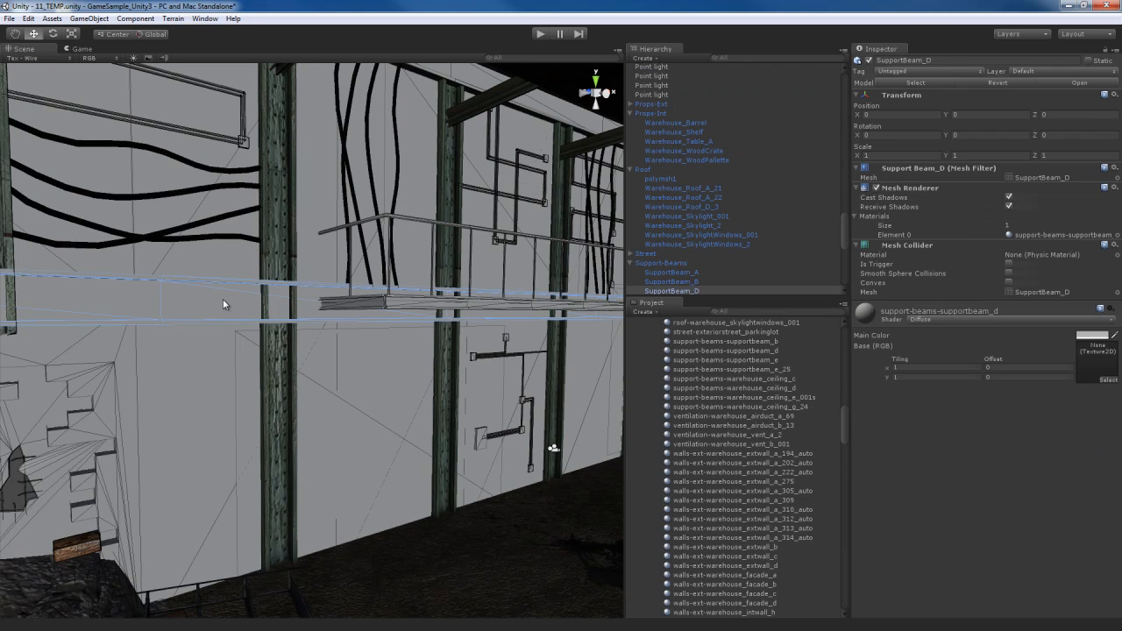
click(756, 312)
text(supportbeam)
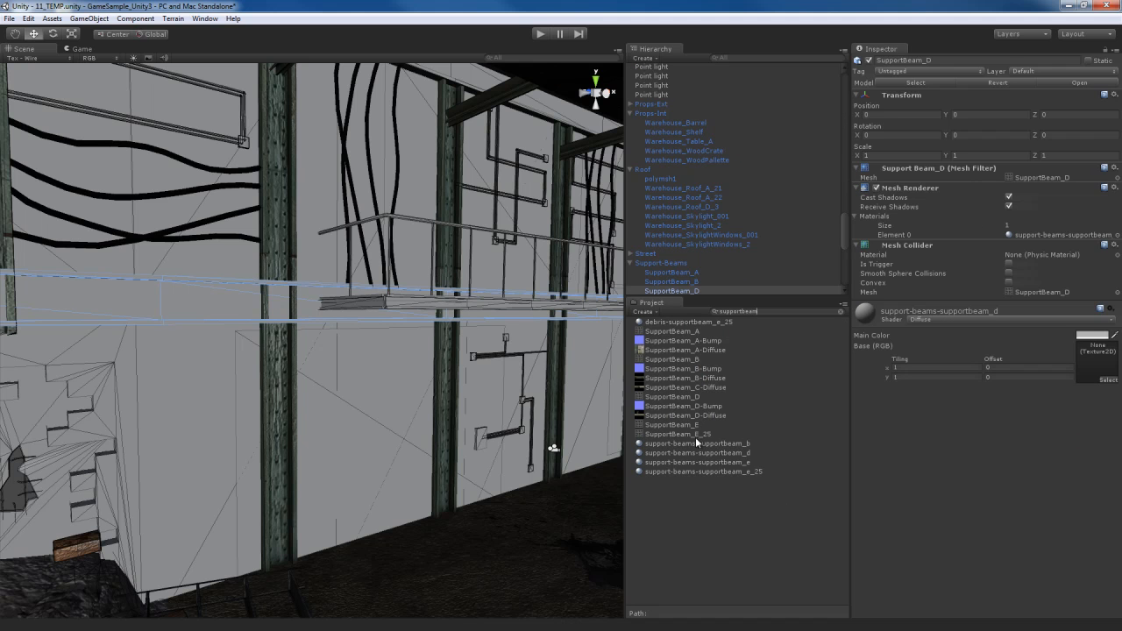
click(1017, 320)
click(973, 337)
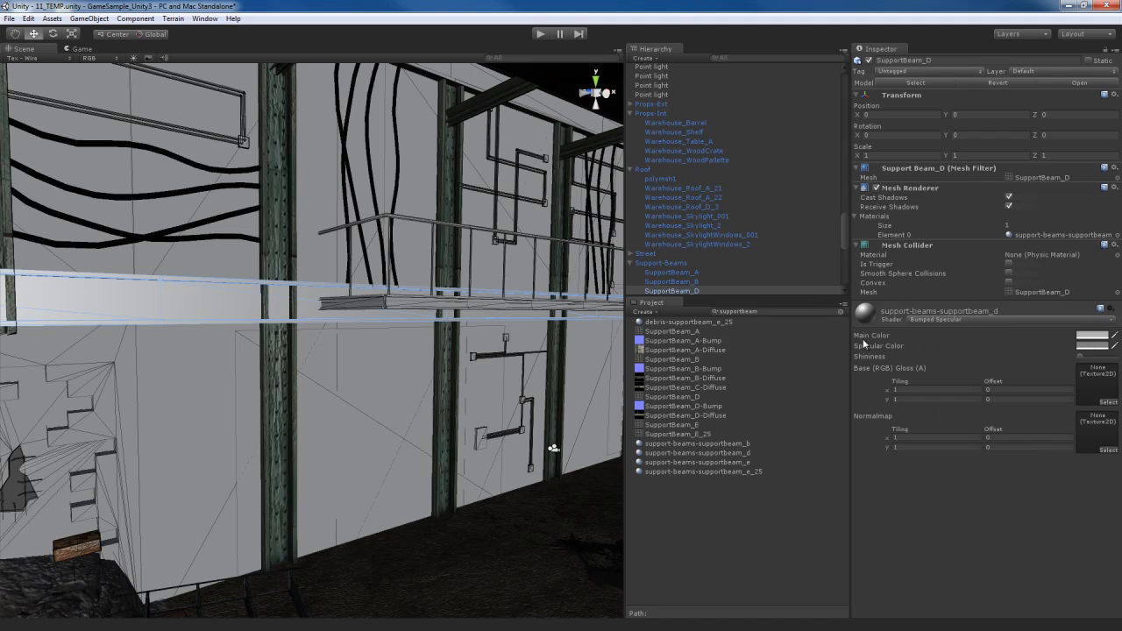
Assign SupportBeam_D-Diffuse as base texture and SupportBeam_D-Bump as normal map on SupportBeam_D's material, fixing the bump texture's normal map type
drag(694, 417, 1087, 388)
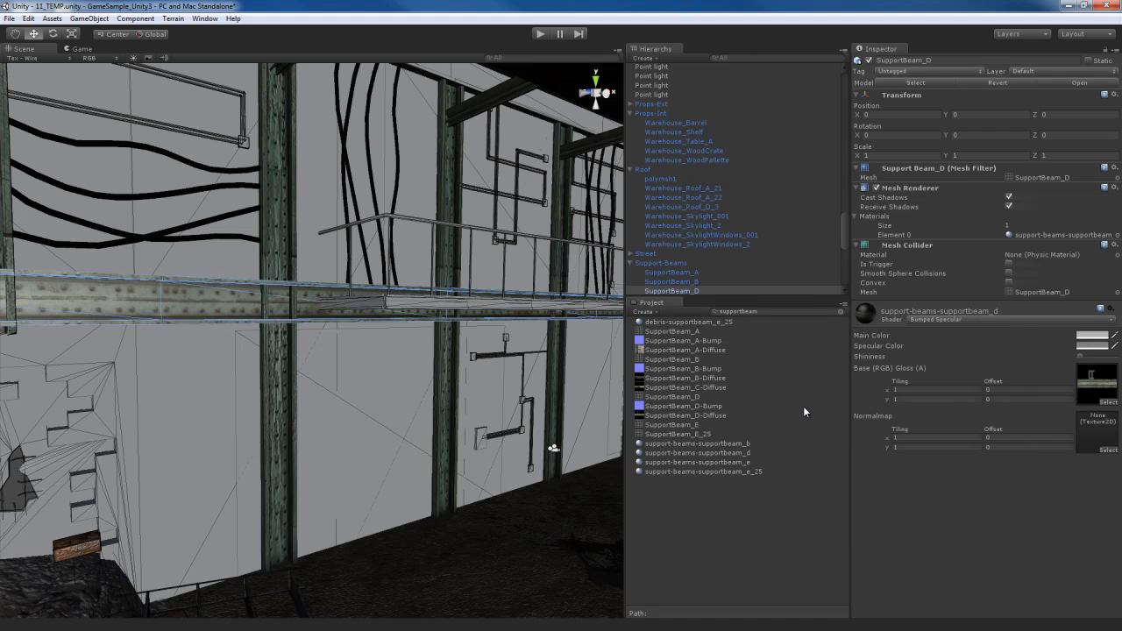
drag(685, 406, 1094, 435)
click(1101, 468)
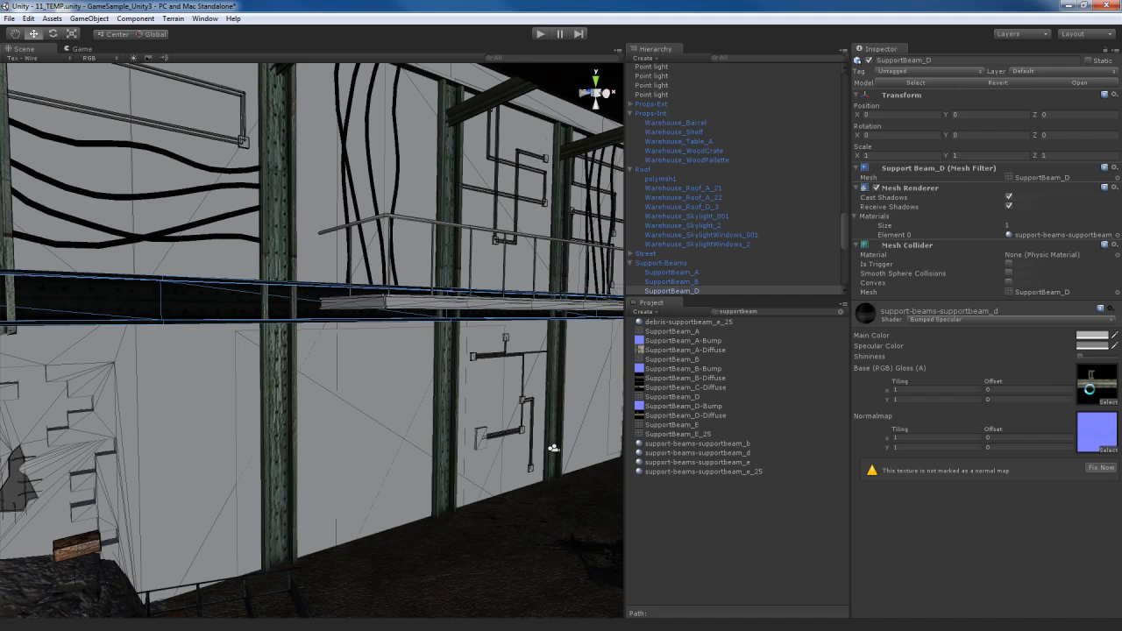
Enable Generate Alpha from Greyscale on the SupportBeam_D-Diffuse texture and apply the import change
click(1092, 393)
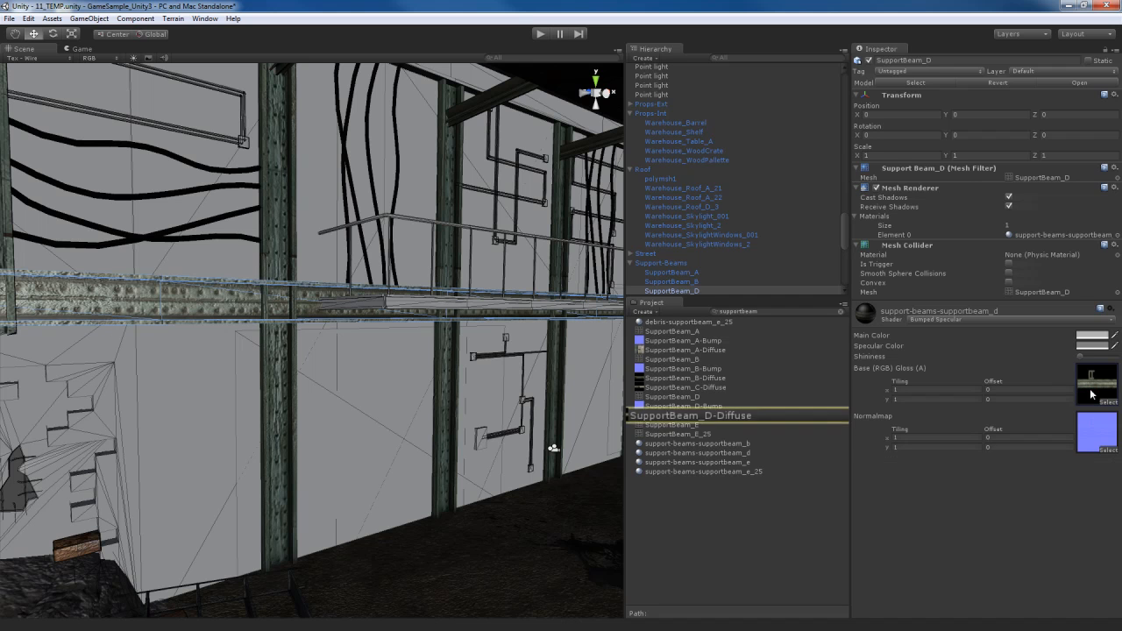
click(707, 414)
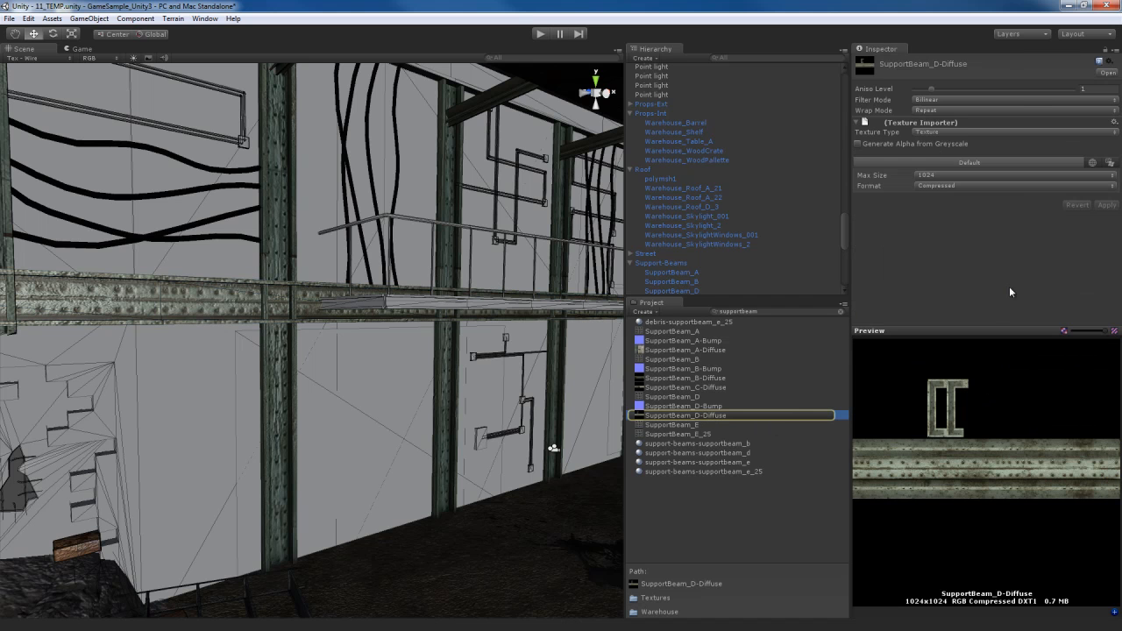
click(930, 145)
click(1108, 206)
Inspect the Warehouse_Ceiling_C beam under the roof and locate SupportBeam_D's material in the project
right_drag(290, 439, 335, 338)
click(313, 289)
right_drag(313, 289, 291, 295)
click(301, 205)
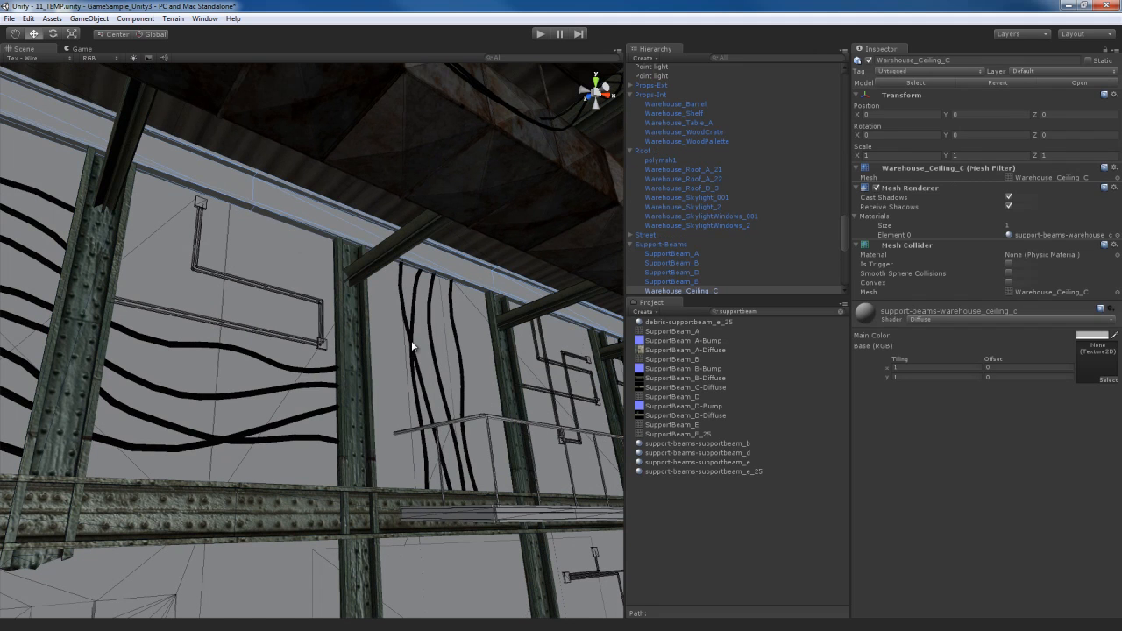
click(289, 515)
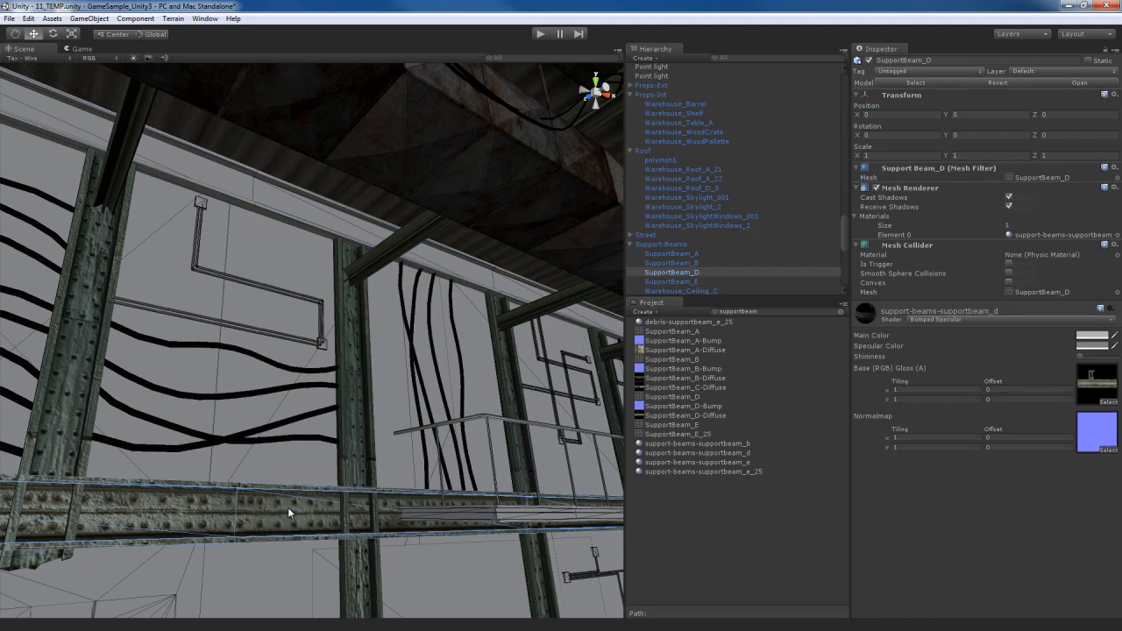
click(1042, 235)
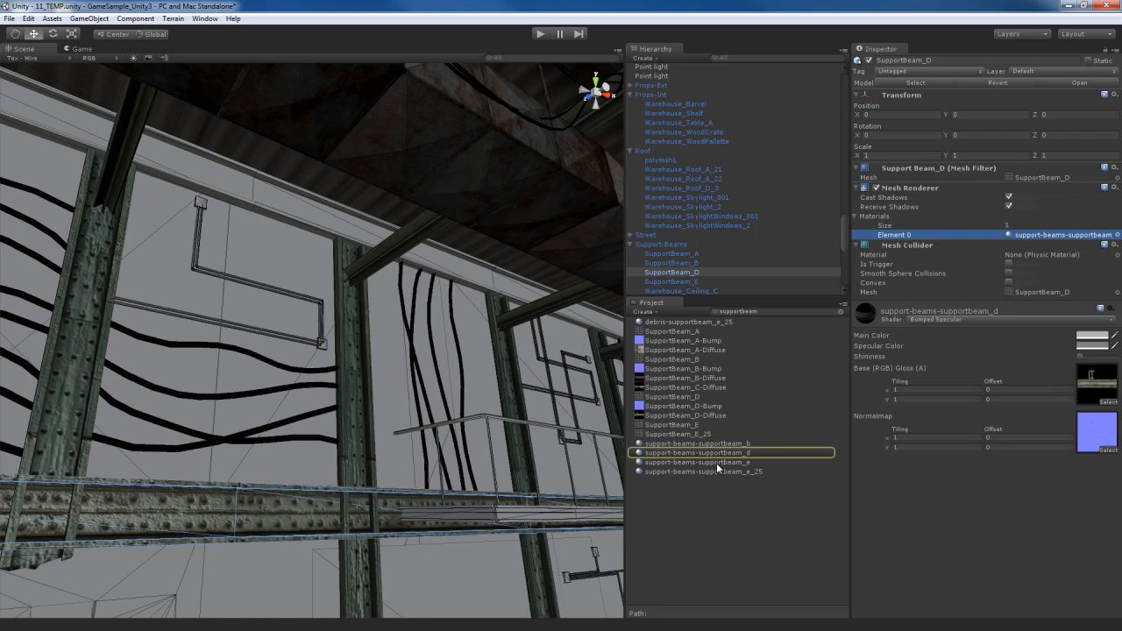
Select the Warehouse_Ceiling_C beam again and search the project for "ceiling"
click(295, 201)
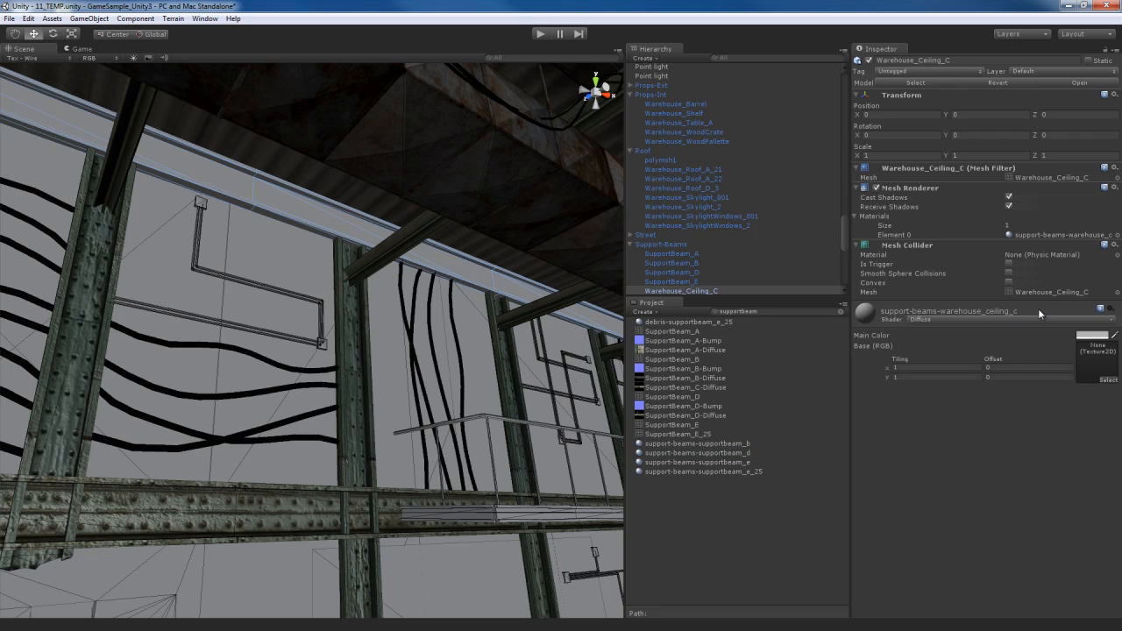
click(777, 312)
text(ceiling)
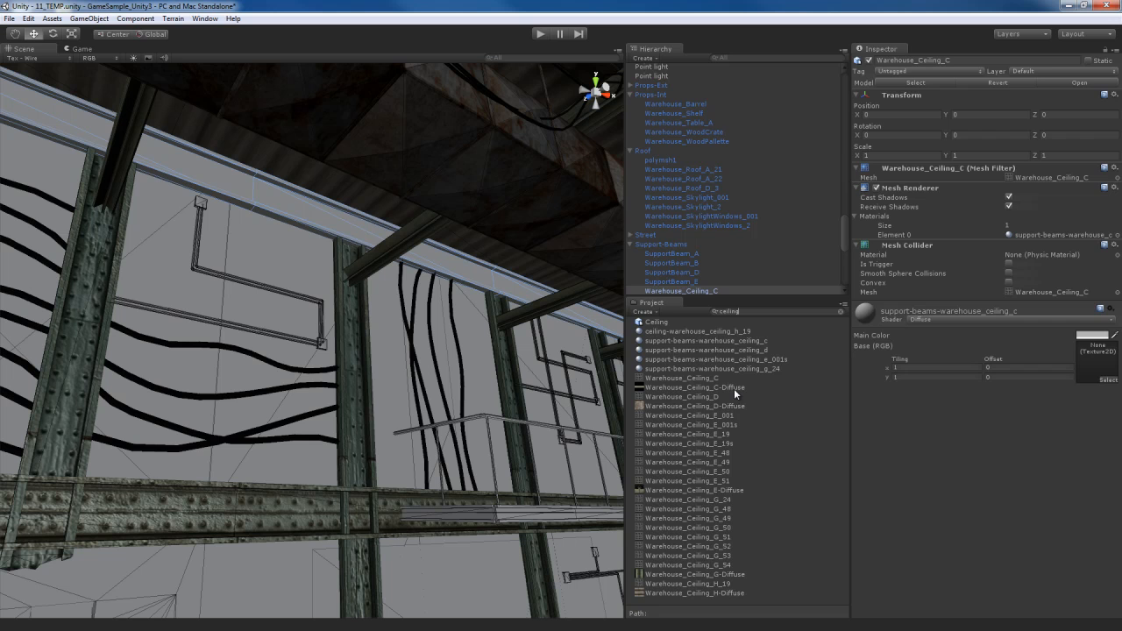
Replace the material on the Warehouse_Ceiling_C beam with SupportBeam_D's support-beams-supportbeam_d material
click(293, 503)
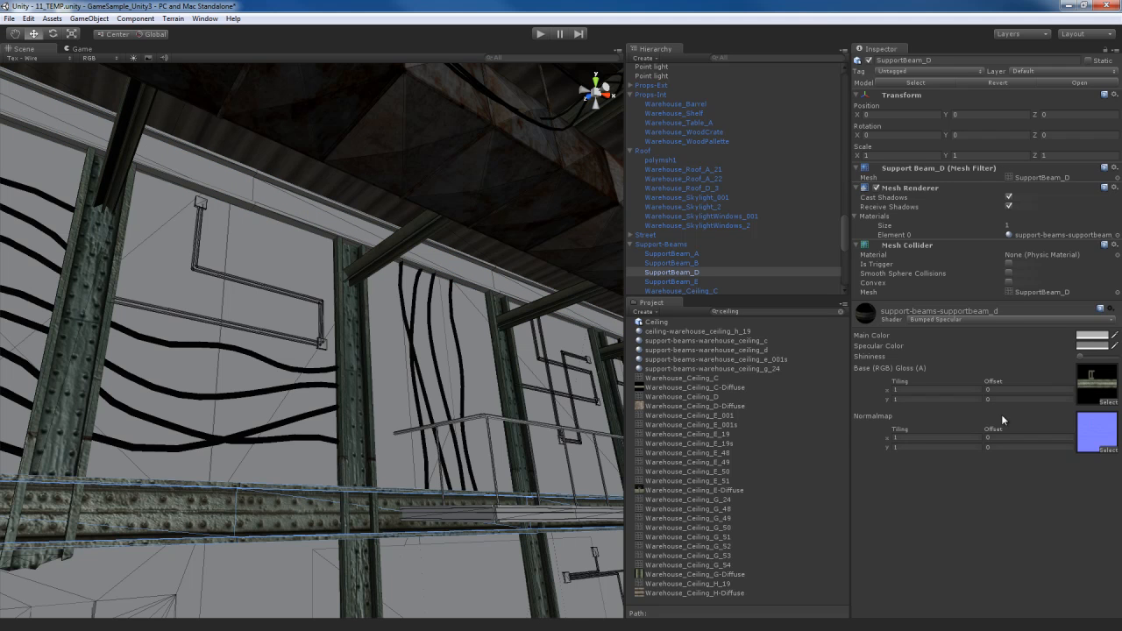
click(1061, 234)
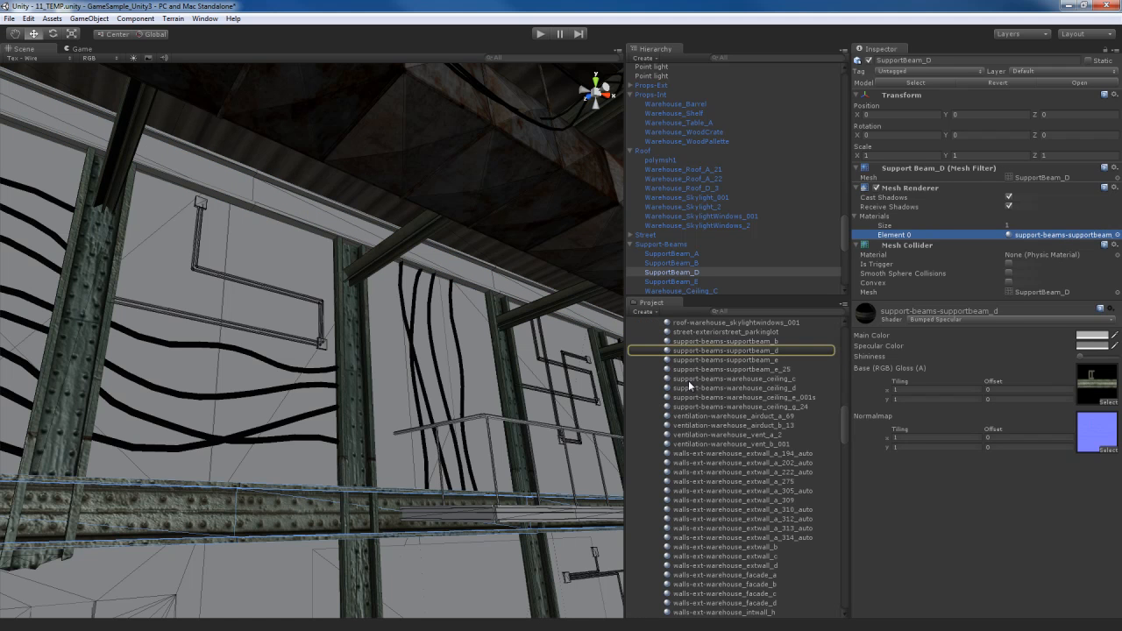
click(296, 214)
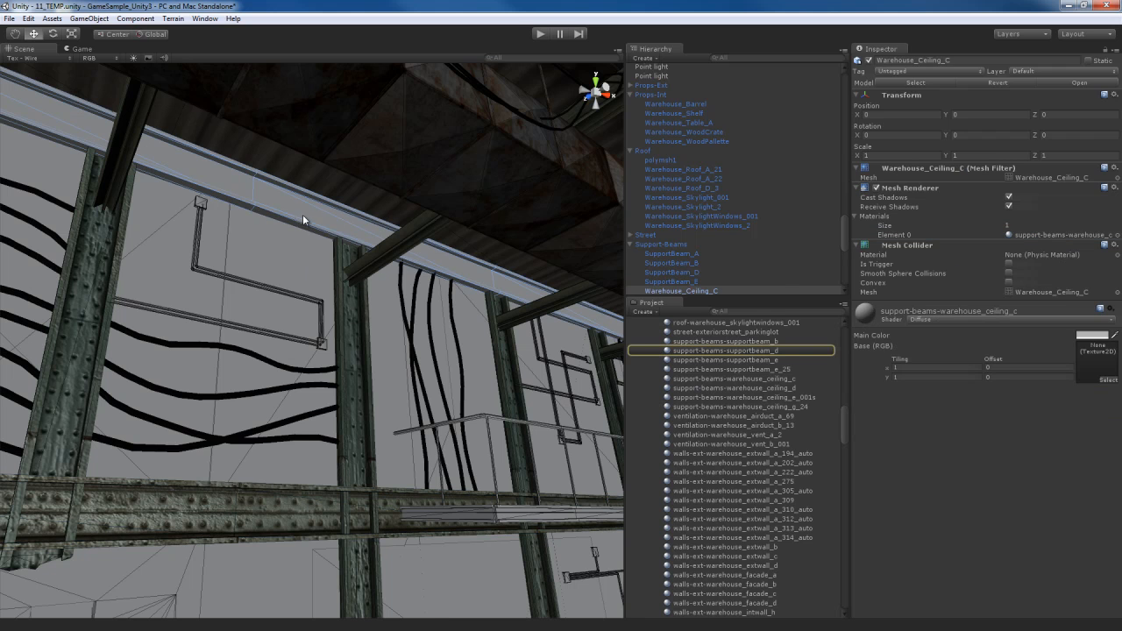
drag(742, 351, 1070, 244)
Select Warehouse_Ceiling_D, keep its Diffuse shader, and assign Warehouse_Ceiling_D-Diffuse as its base texture, found by searching the project for "ceiling d"
right_drag(335, 312, 327, 211)
click(327, 210)
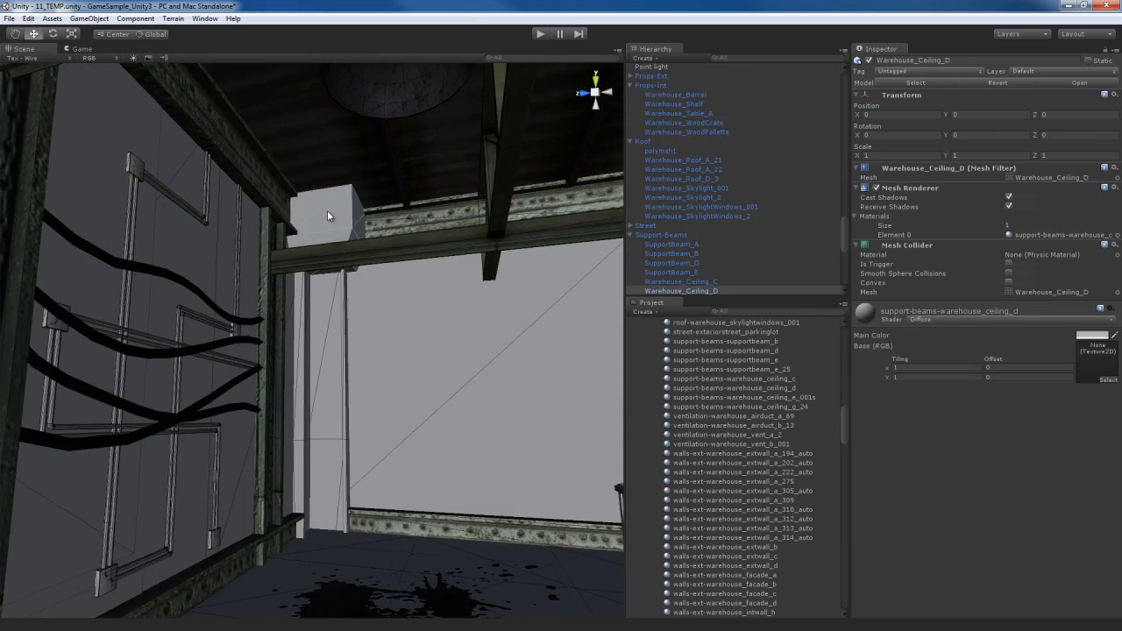
click(983, 321)
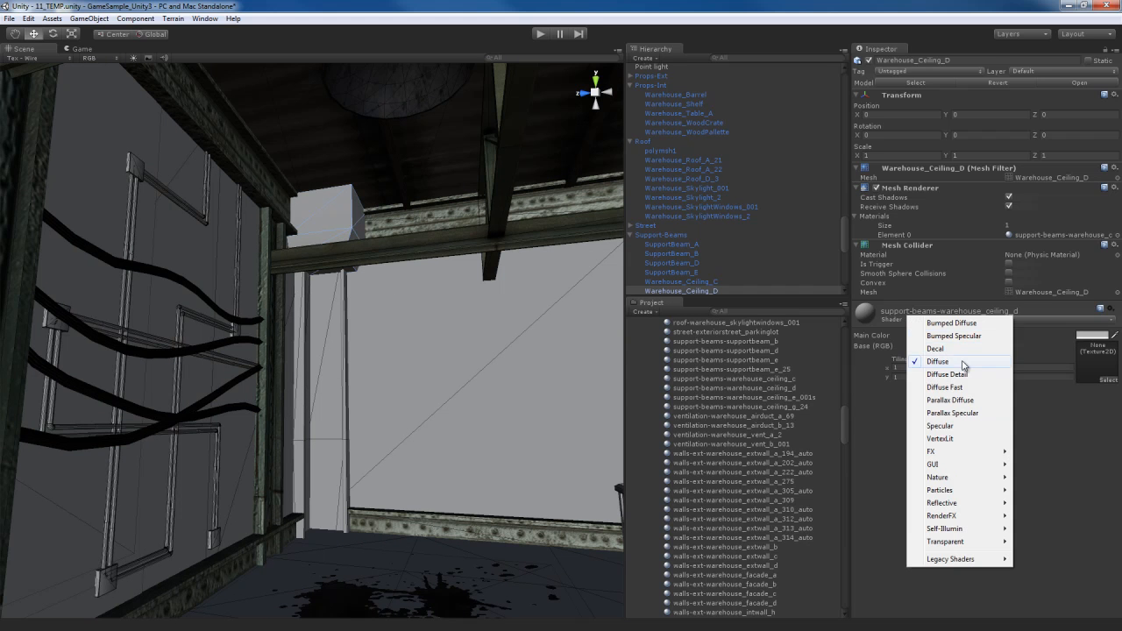
click(931, 362)
click(760, 313)
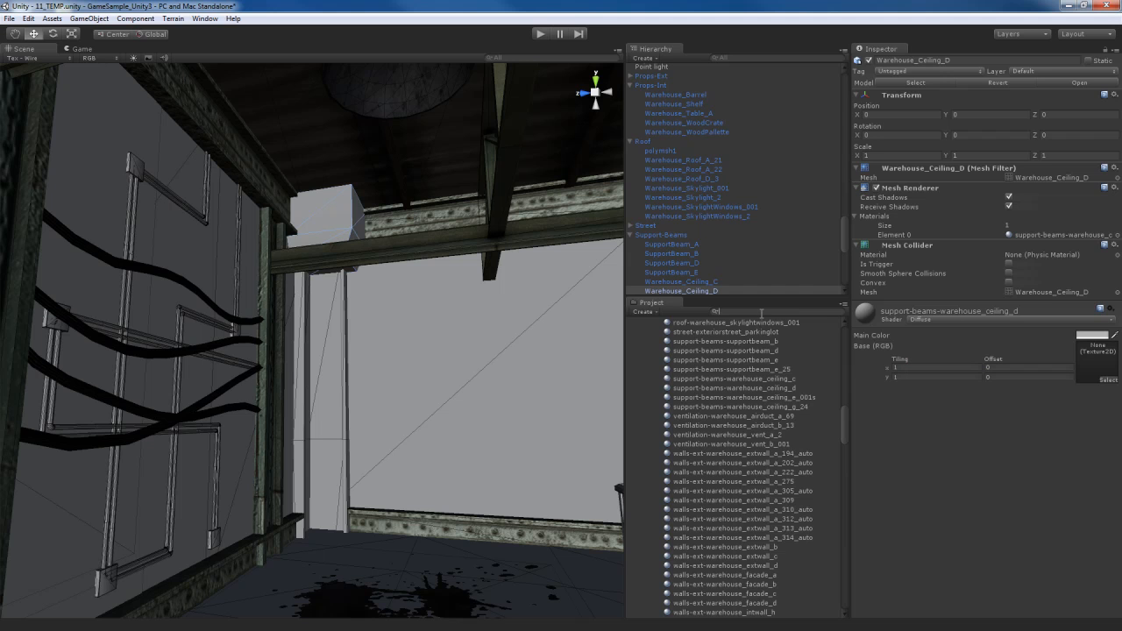
text(ceil)
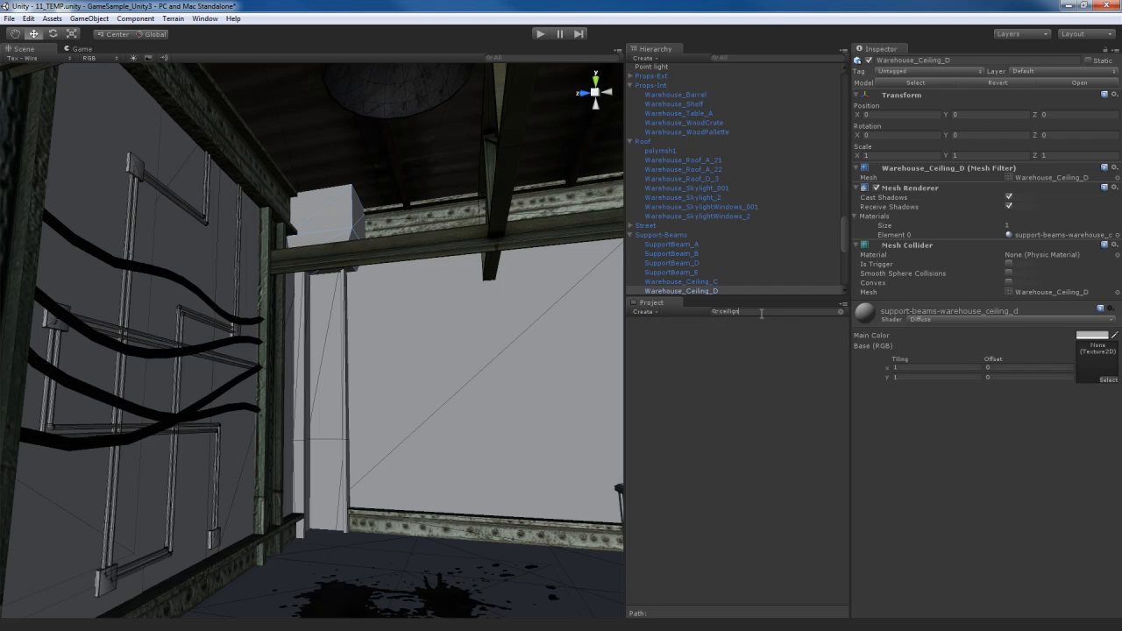
text(ing)
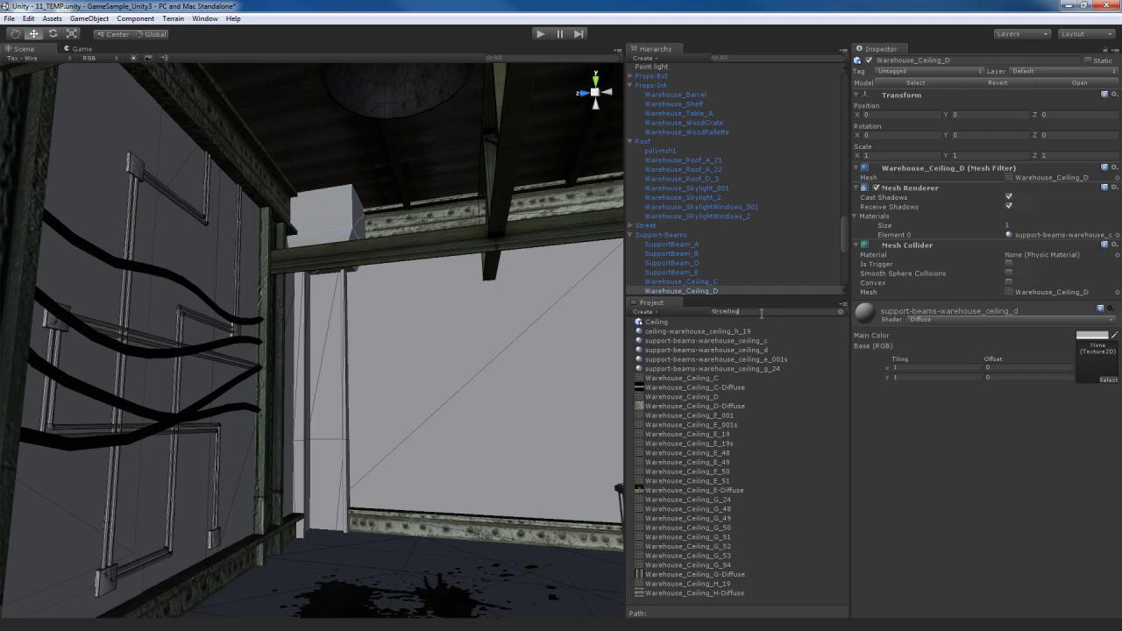
text(D)
key(BackSpace)
text(d)
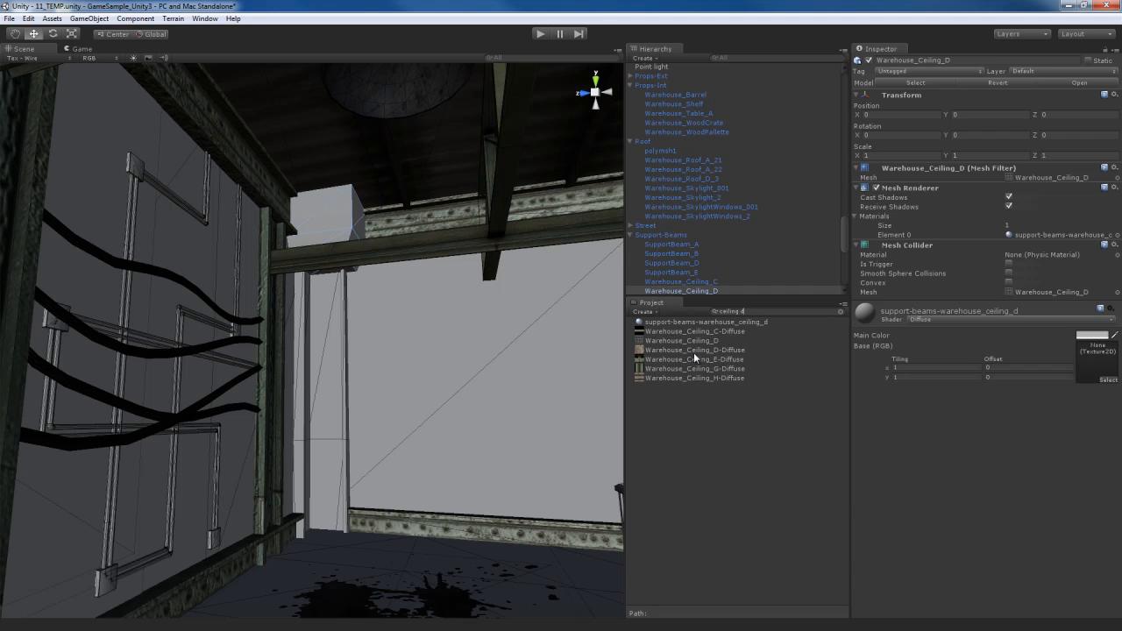
drag(691, 349, 1103, 368)
Select the untextured vertical corner beam SupportBeam_B and search the project for "supportbeam b"
right_drag(444, 374, 403, 446)
key(s)
key(w)
key(s)
right_drag(402, 450, 300, 336)
key(a)
key(w)
click(299, 336)
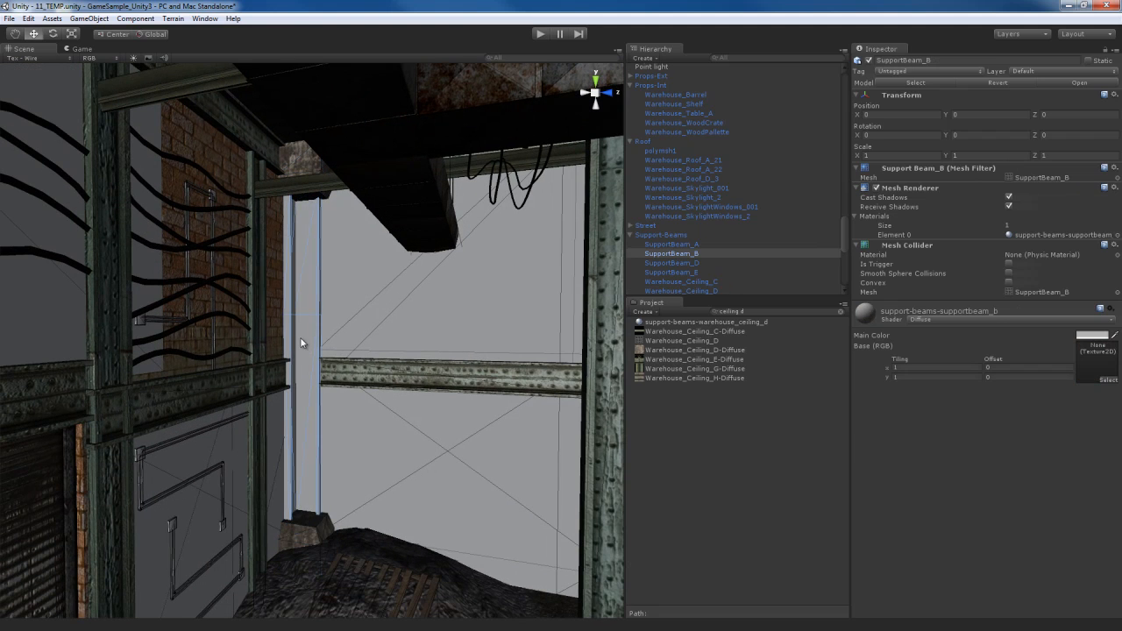
key(f)
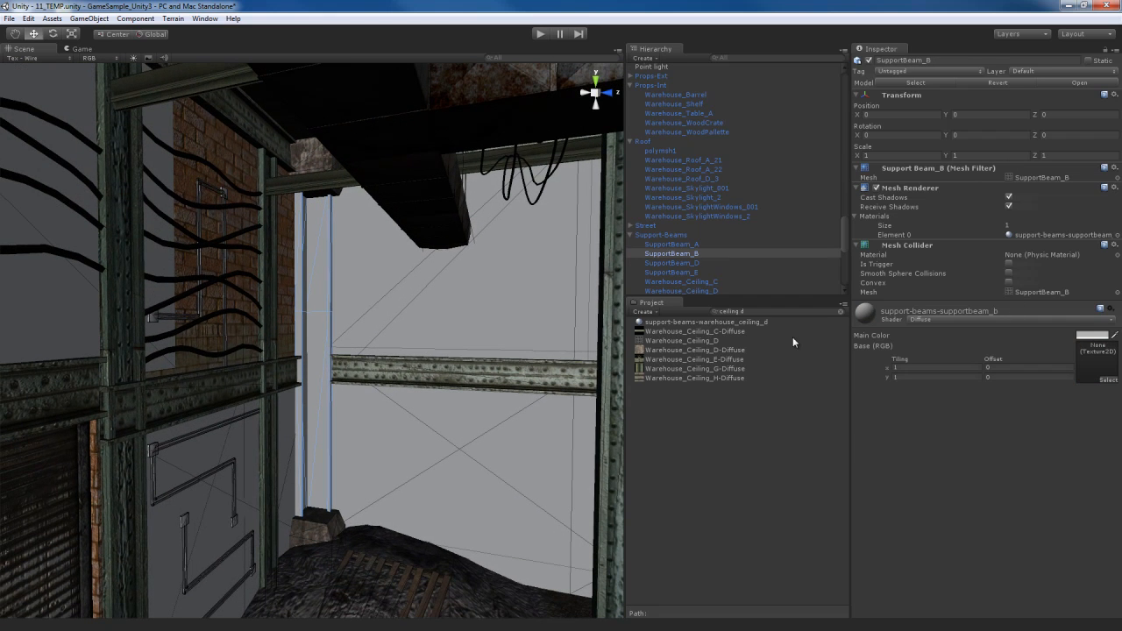
click(794, 311)
text(supportbeam b)
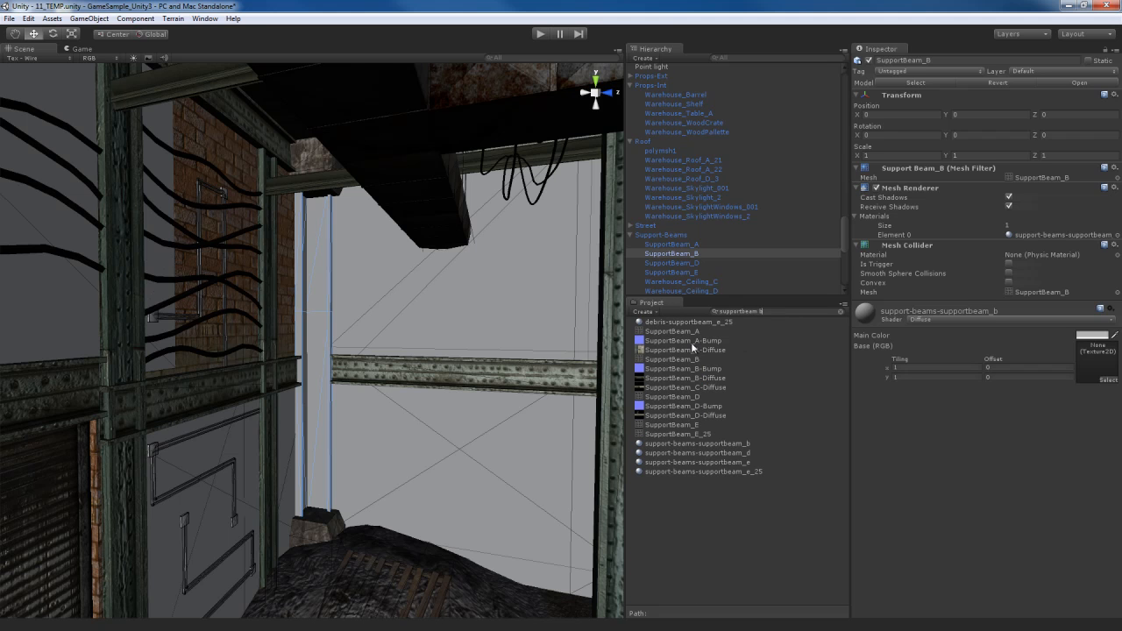
Make SupportBeam_B's material Bumped Specular with SupportBeam_B-Diffuse as base texture and SupportBeam_B-Bump as normal map, fixing the bump texture's type
click(1008, 319)
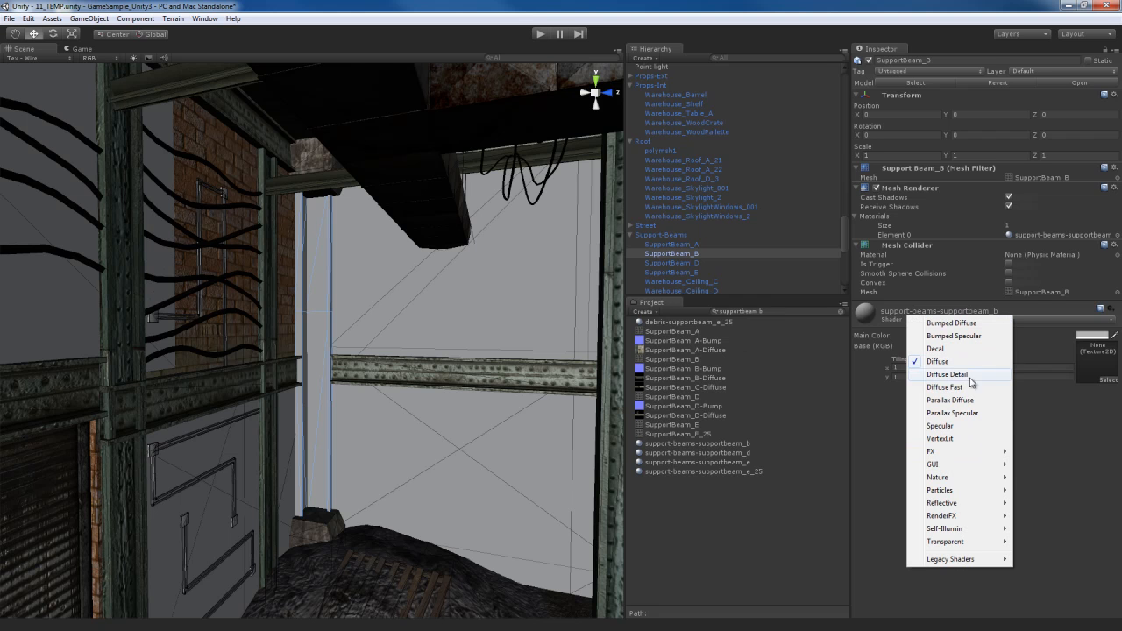
click(954, 336)
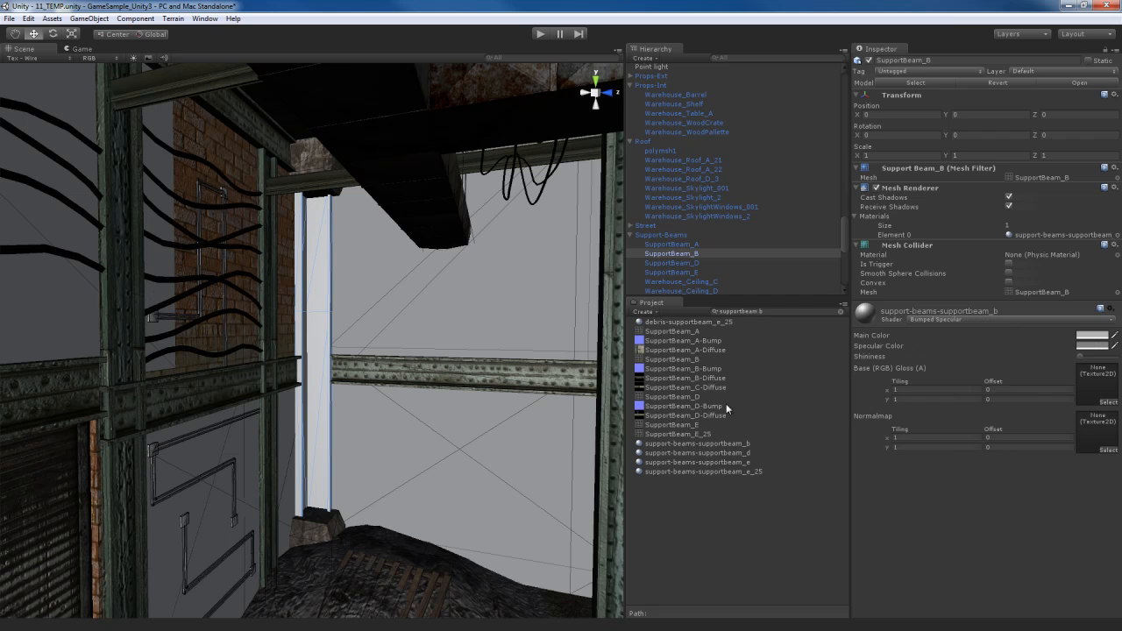
drag(688, 377, 1097, 388)
drag(689, 369, 1102, 426)
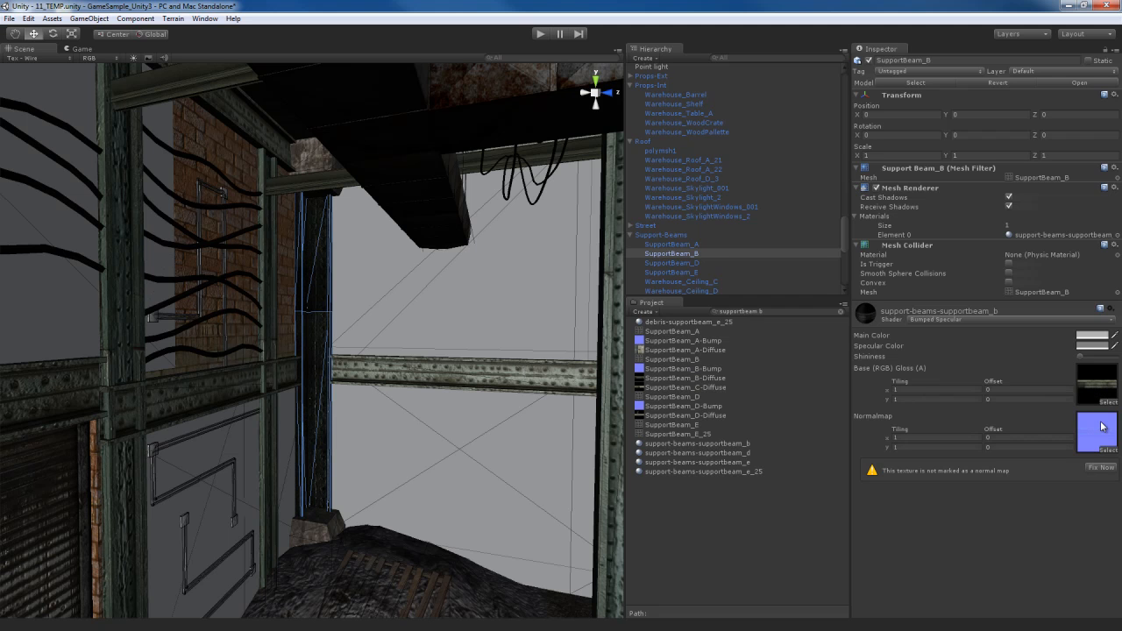
click(1101, 467)
Examine the textured SupportBeam_B up close and compare it with the neighbouring support beams
right_drag(380, 398, 369, 363)
key(w)
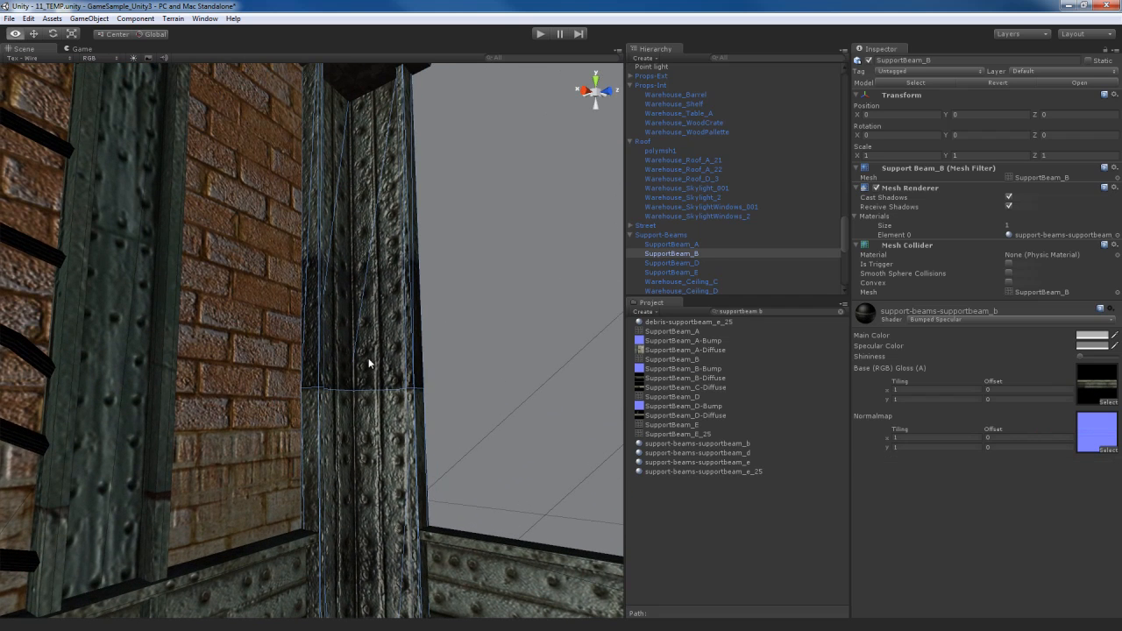
key(s)
right_drag(368, 363, 312, 393)
key(w)
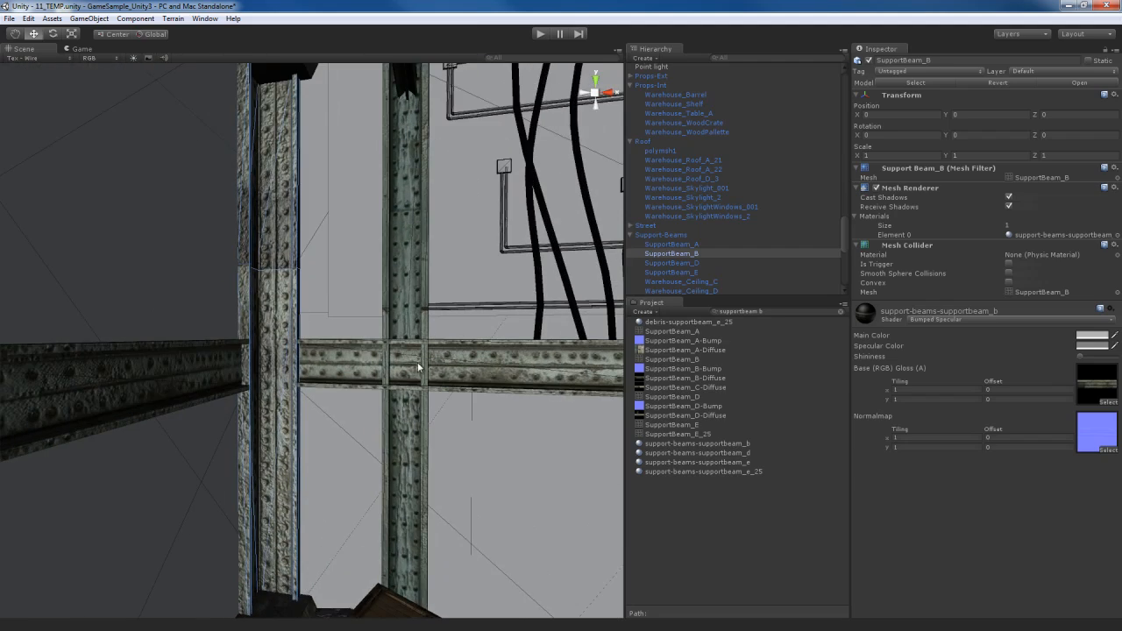
key(s)
right_drag(404, 286, 401, 293)
key(w)
right_drag(471, 352, 474, 357)
key(w)
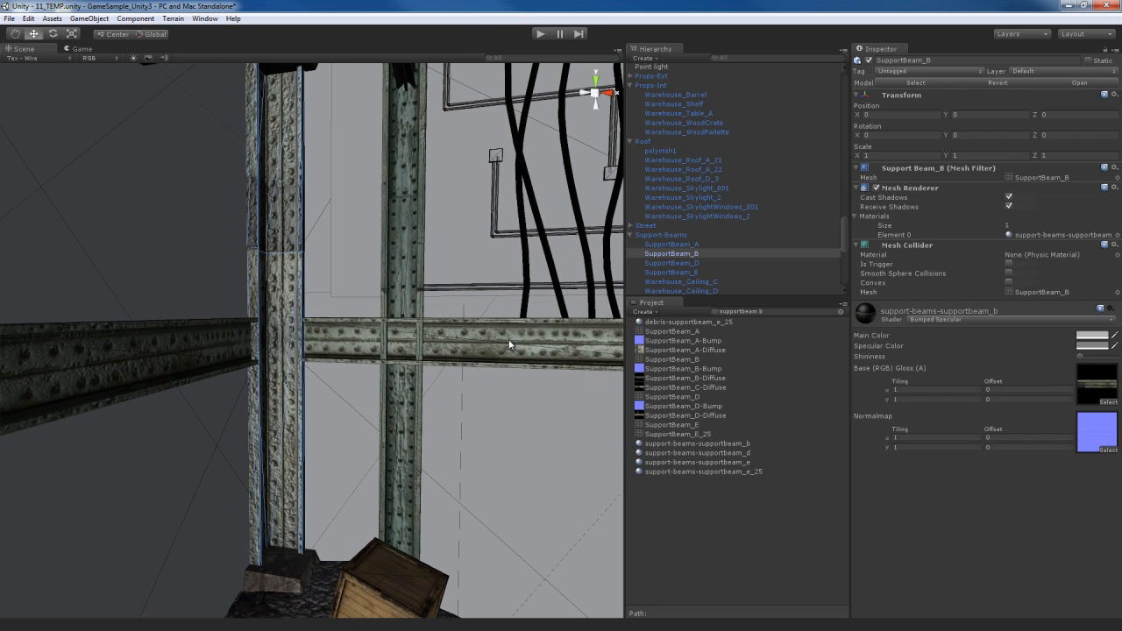
Replace SupportBeam_B's material with support-beams-supportbeam_d, the one used on the horizontal SupportBeam_D
click(511, 335)
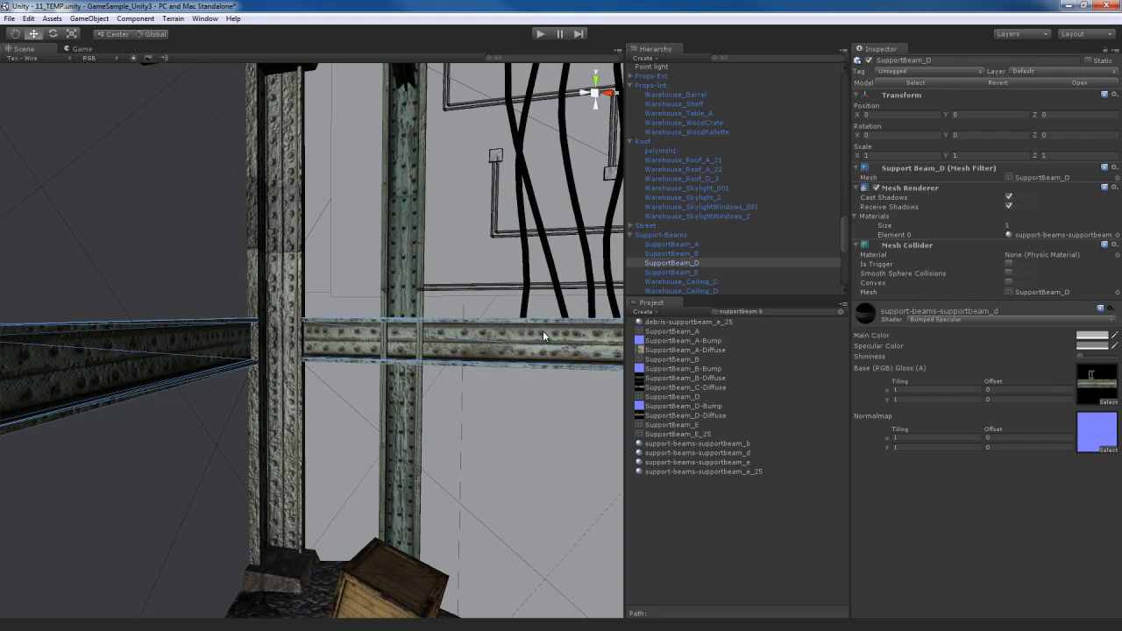
click(1052, 237)
click(668, 254)
drag(734, 454, 1052, 237)
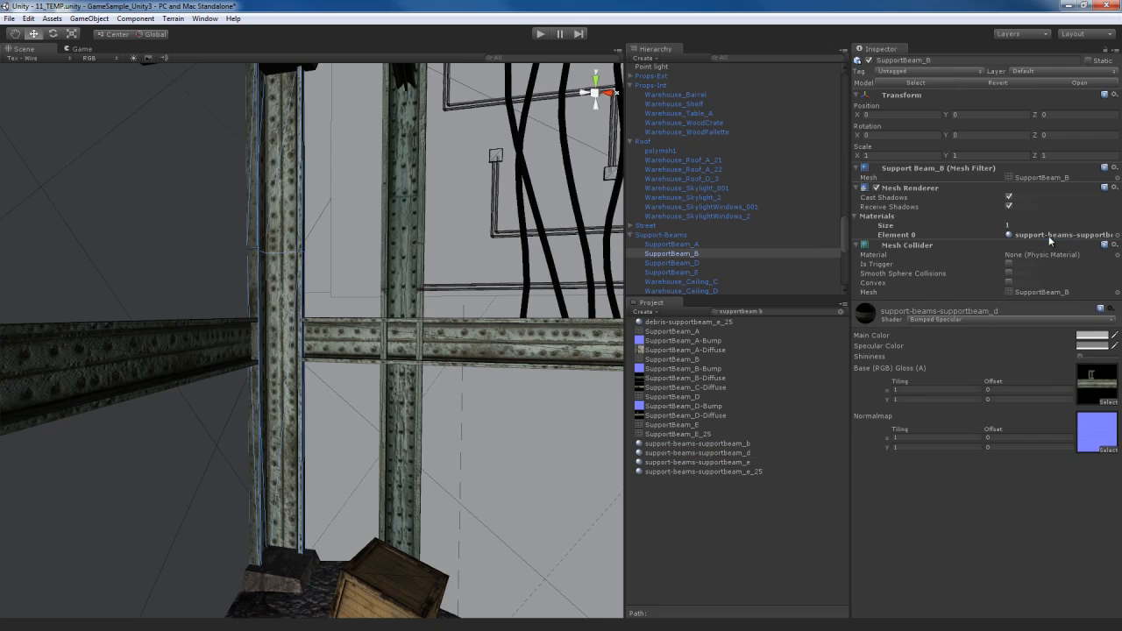
Select Warehouse_Door_A in the warehouse corner and search the project for "door a"
right_drag(382, 424, 207, 399)
click(361, 291)
key(s)
key(w)
key(s)
key(w)
right_drag(566, 406, 452, 437)
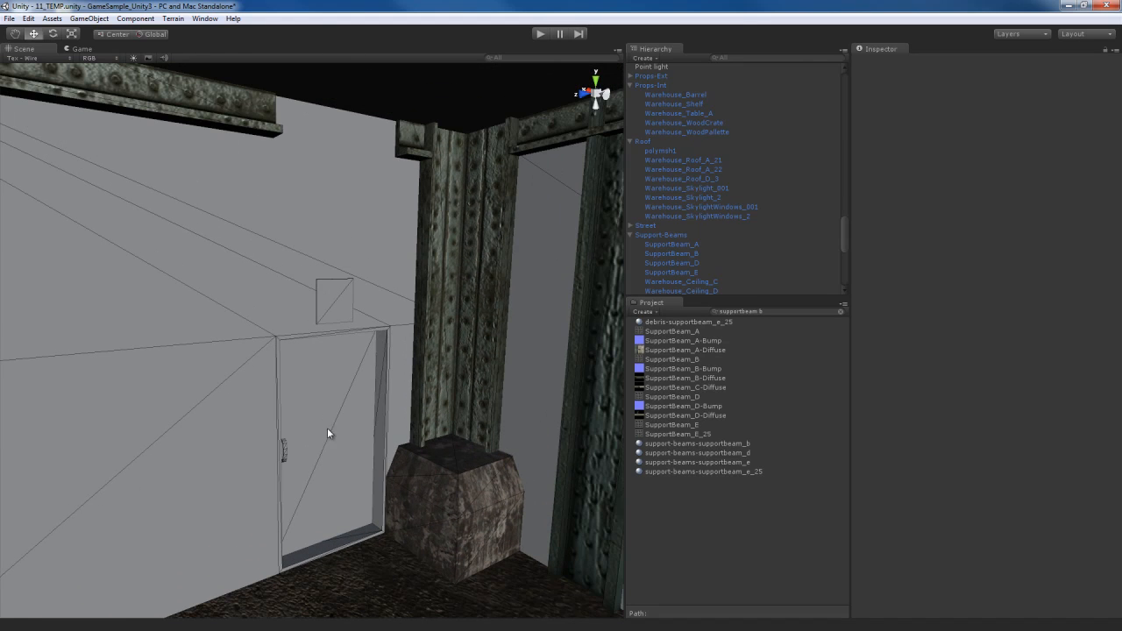
click(327, 385)
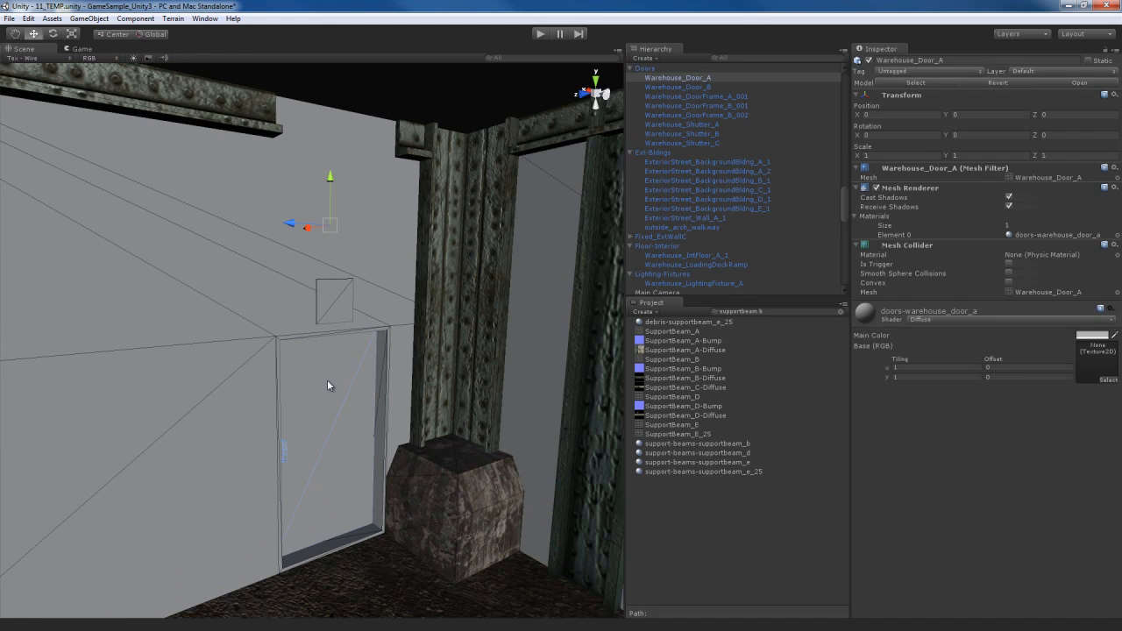
right_drag(327, 386, 355, 394)
click(803, 311)
text(door)
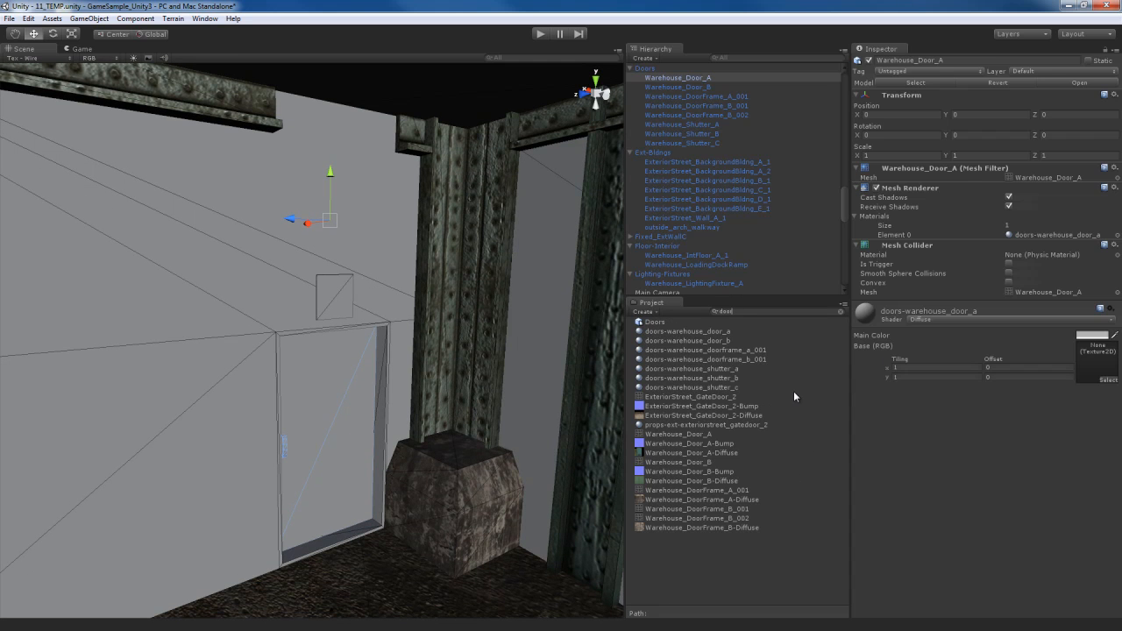
text( a)
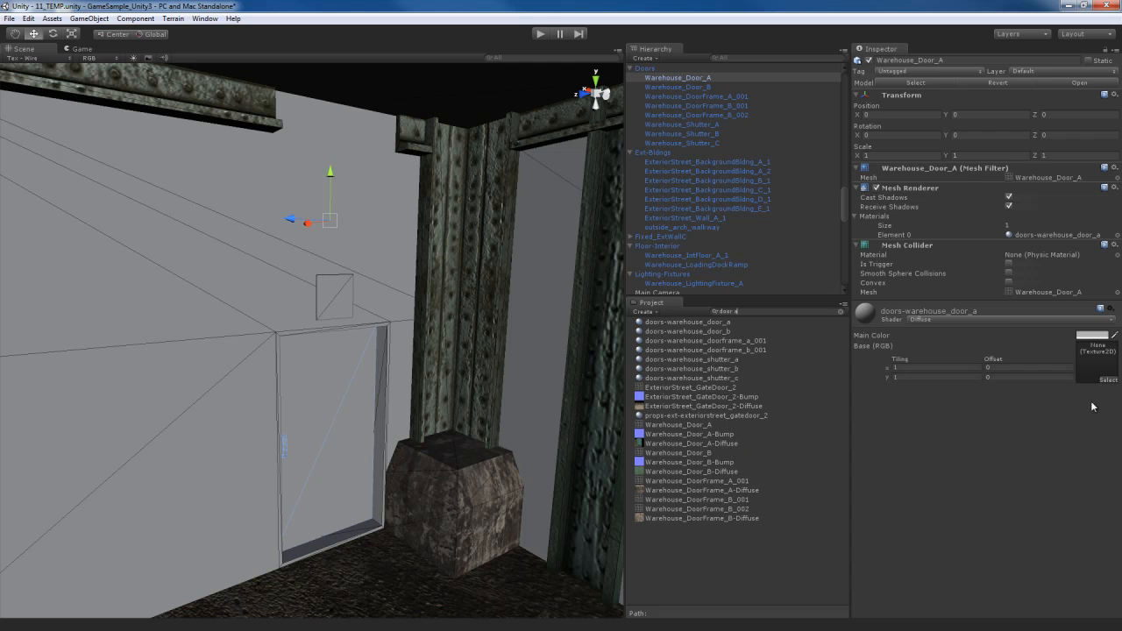
Make Warehouse_Door_A's material Bumped Specular with Warehouse_Door_A-Diffuse as base texture and Warehouse_Door_A-Bump as normal map, fixing the bump texture's type
click(1027, 320)
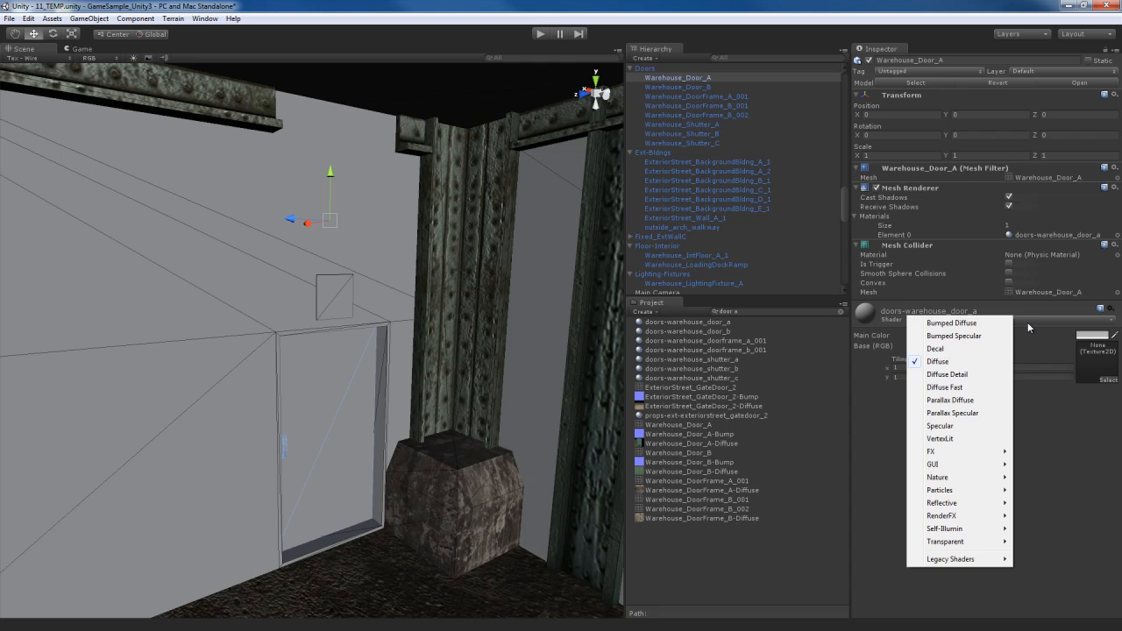
click(982, 334)
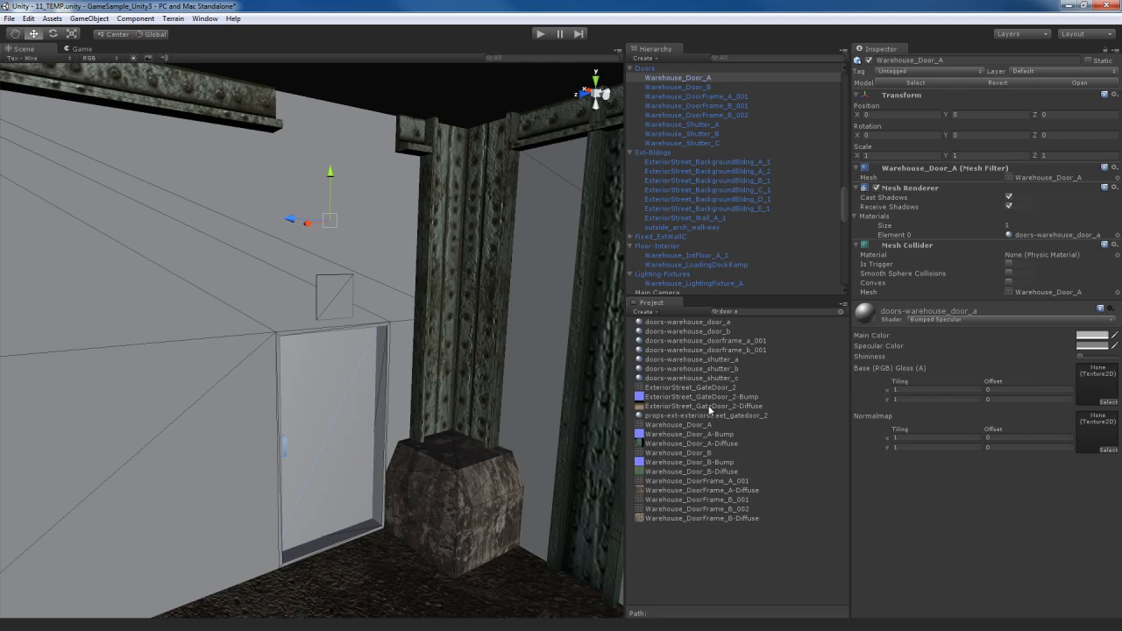
drag(686, 443, 1096, 383)
drag(712, 436, 1100, 434)
click(1100, 467)
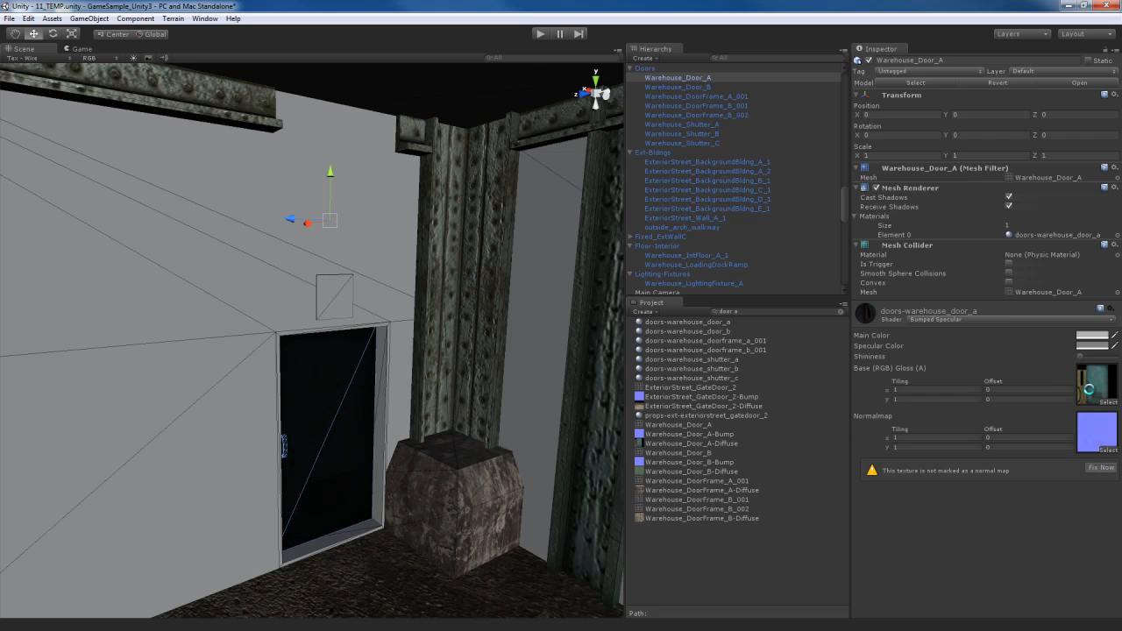
Enable Generate Alpha from Greyscale on the Warehouse_Door_A-Diffuse texture and apply the import change
click(1091, 394)
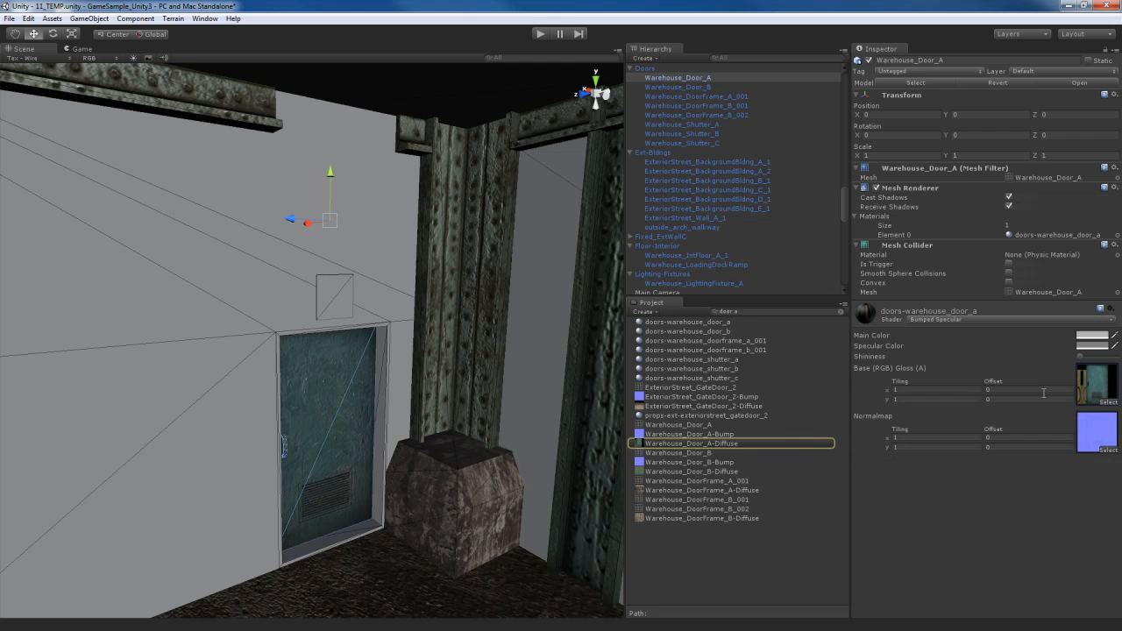
click(723, 442)
click(937, 146)
click(1104, 205)
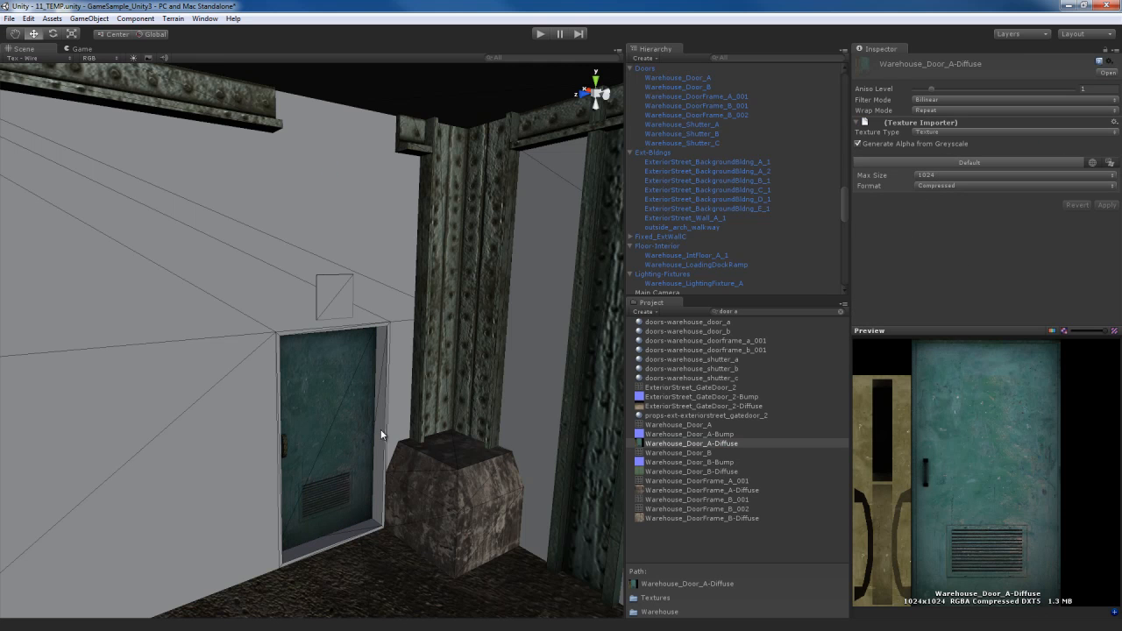
Assign Warehouse_DoorFrame_B-Diffuse as base texture on Warehouse_DoorFrame_B_001, searching for "doorframe", and choose the Diffuse Detail shader for its material
click(389, 377)
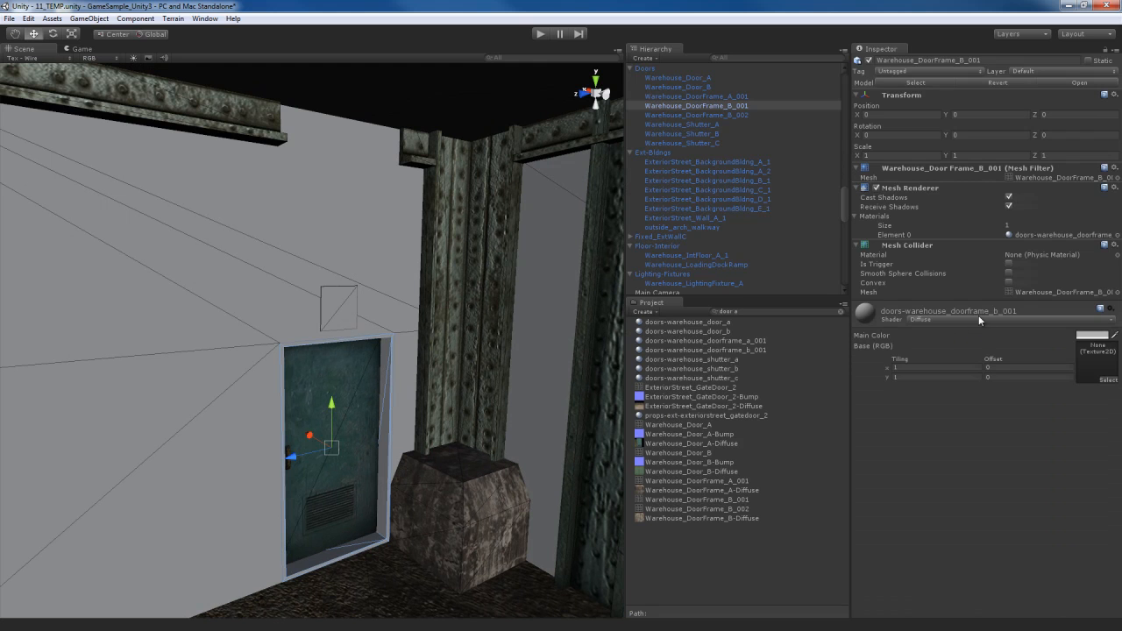
click(773, 314)
text(doorframe)
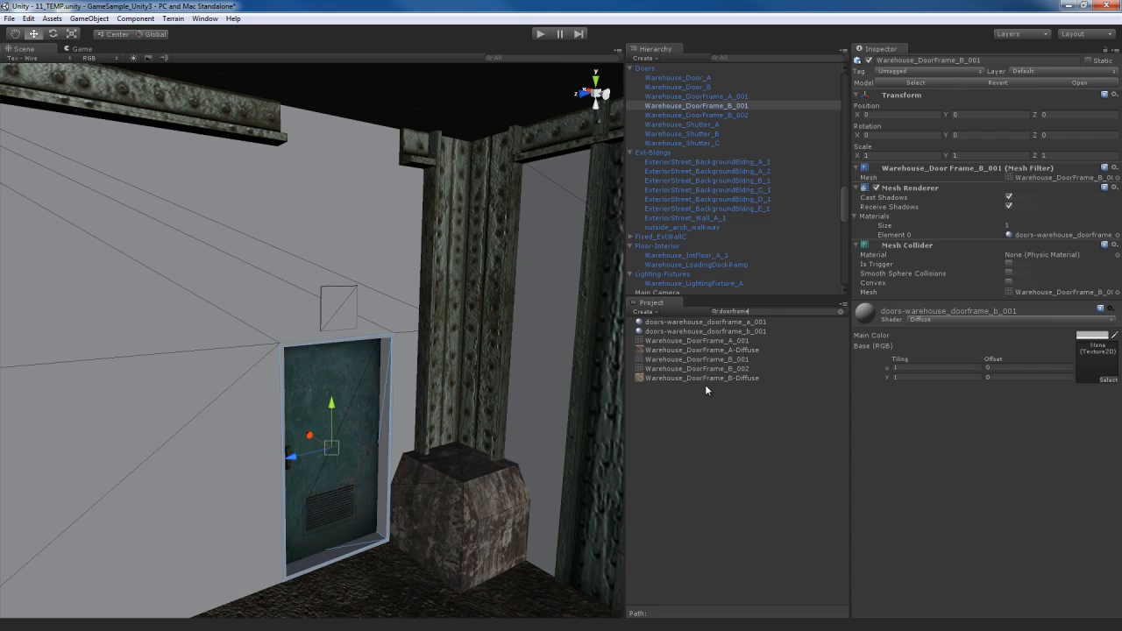
drag(698, 378, 1095, 361)
click(1028, 319)
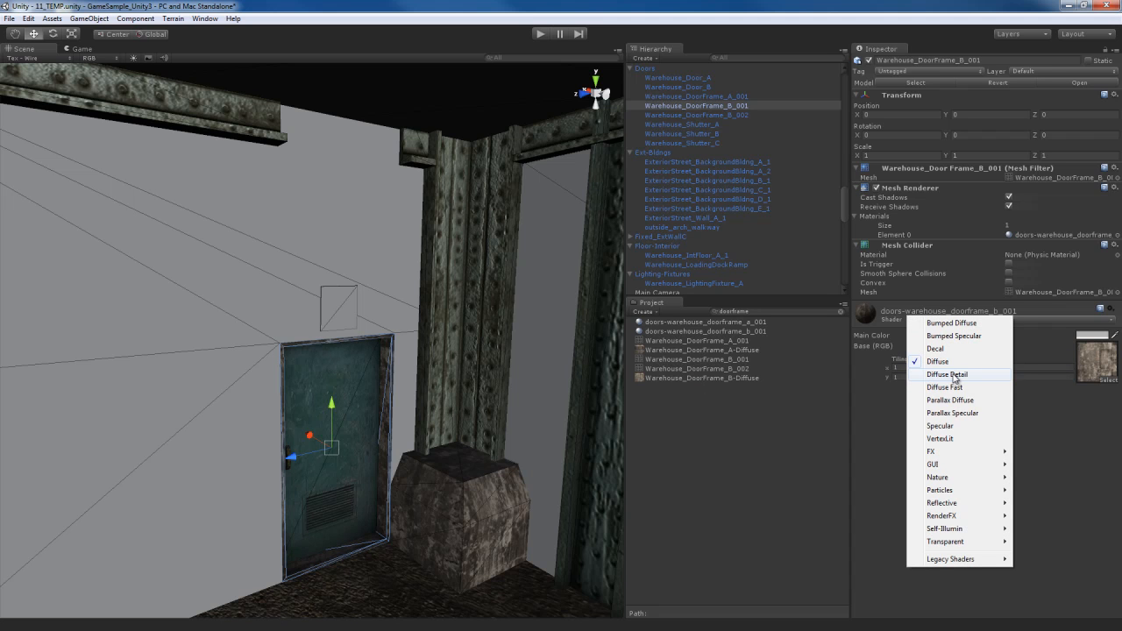
click(953, 375)
Select Warehouse_Vent_A_2 above the door, search the project for "vent", and assign Warehouse_Vent_A-Diffuse as its base texture
right_drag(437, 432, 395, 363)
key(w)
key(s)
key(e)
key(q)
key(w)
click(330, 326)
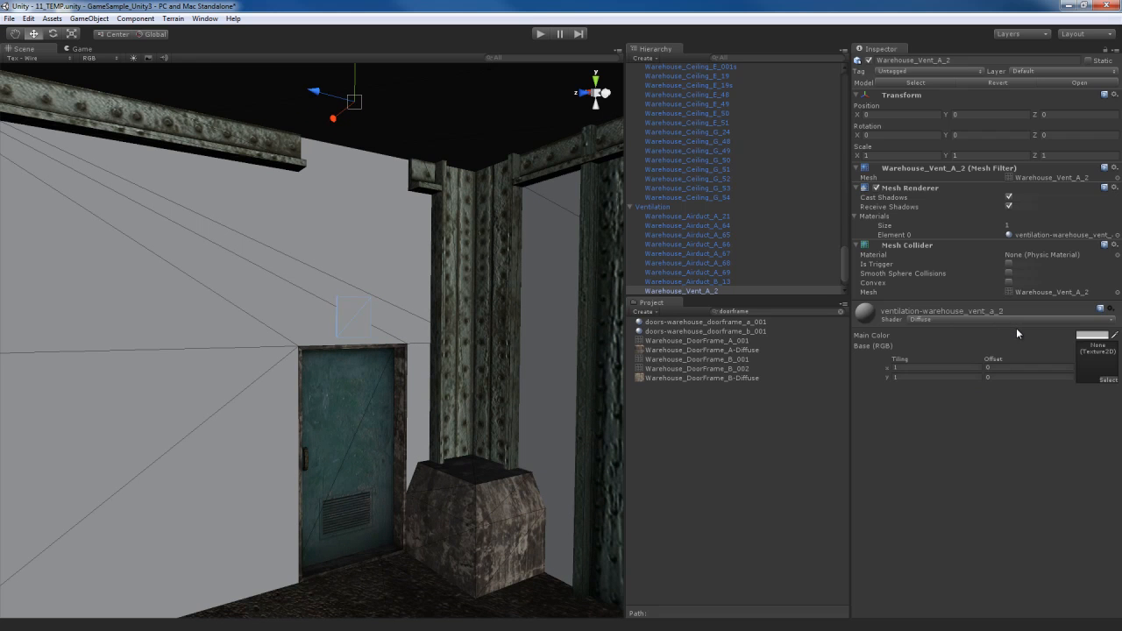
click(770, 313)
text(vent)
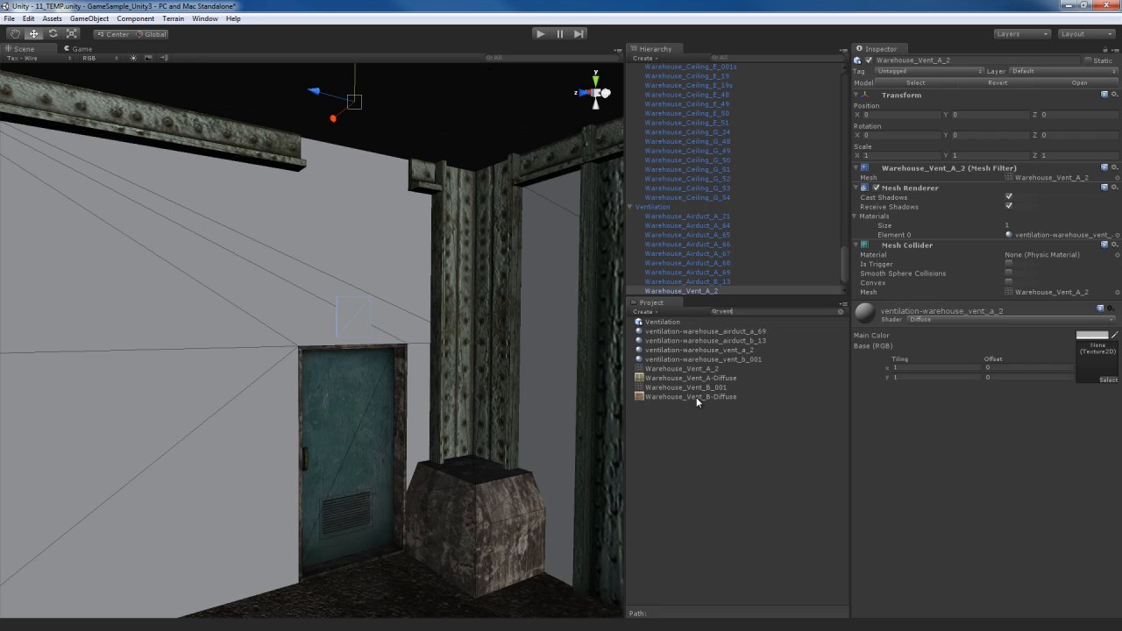
drag(699, 376, 1091, 367)
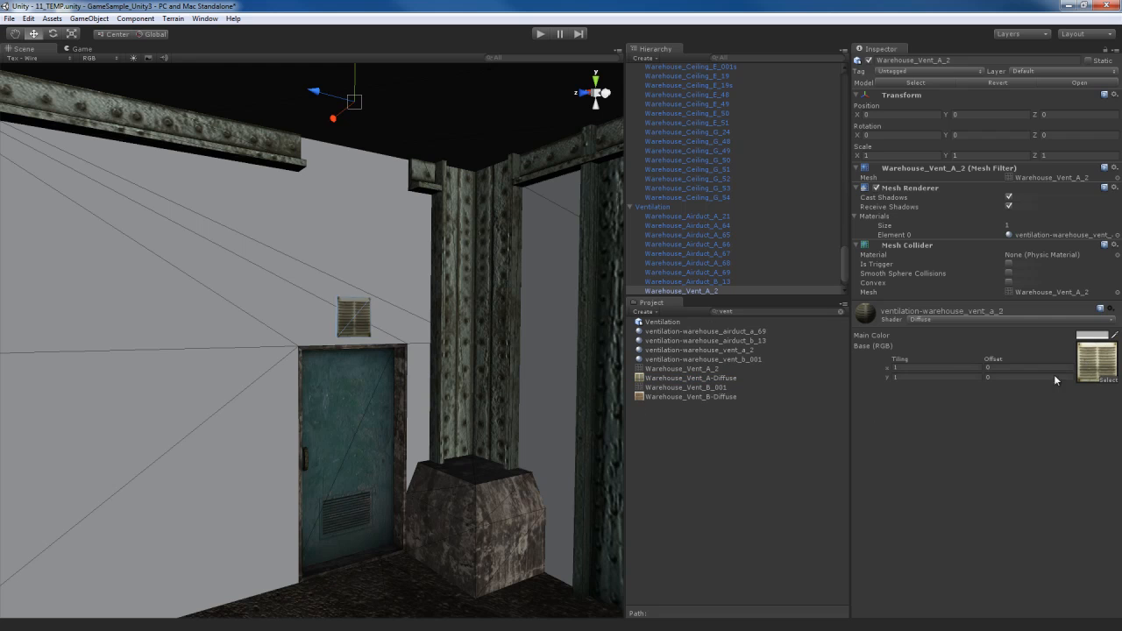
Make the double door Warehouse_Door_B's material Bumped Specular with Warehouse_Door_B-Diffuse as base texture and Warehouse_Door_B-Bump as normal map, fixing the bump texture's type
key(f)
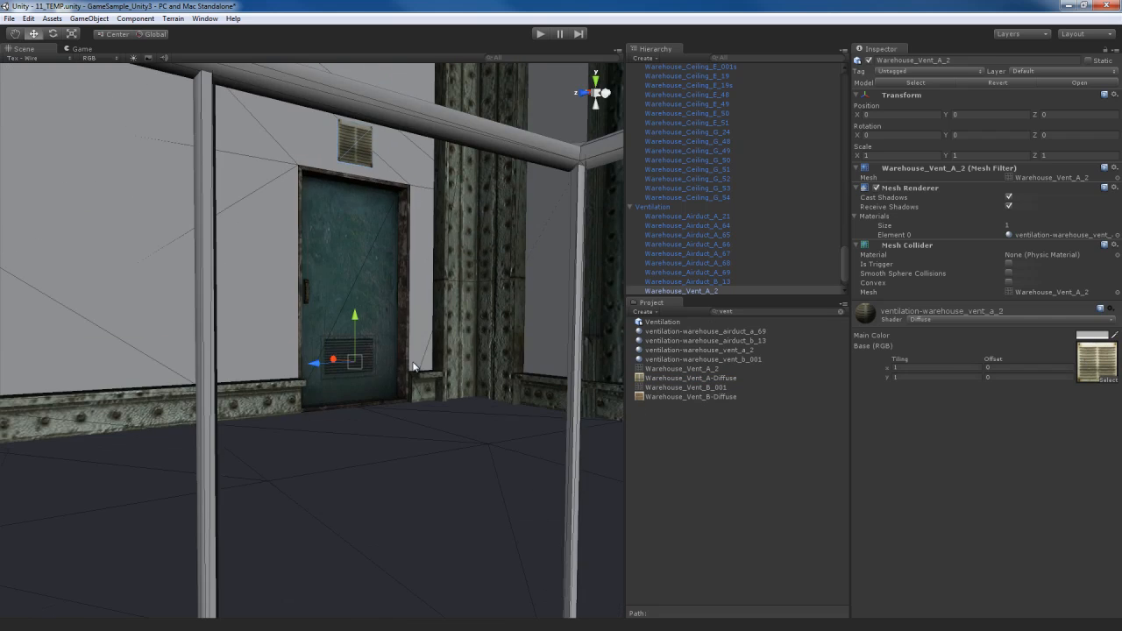
right_drag(411, 371, 444, 372)
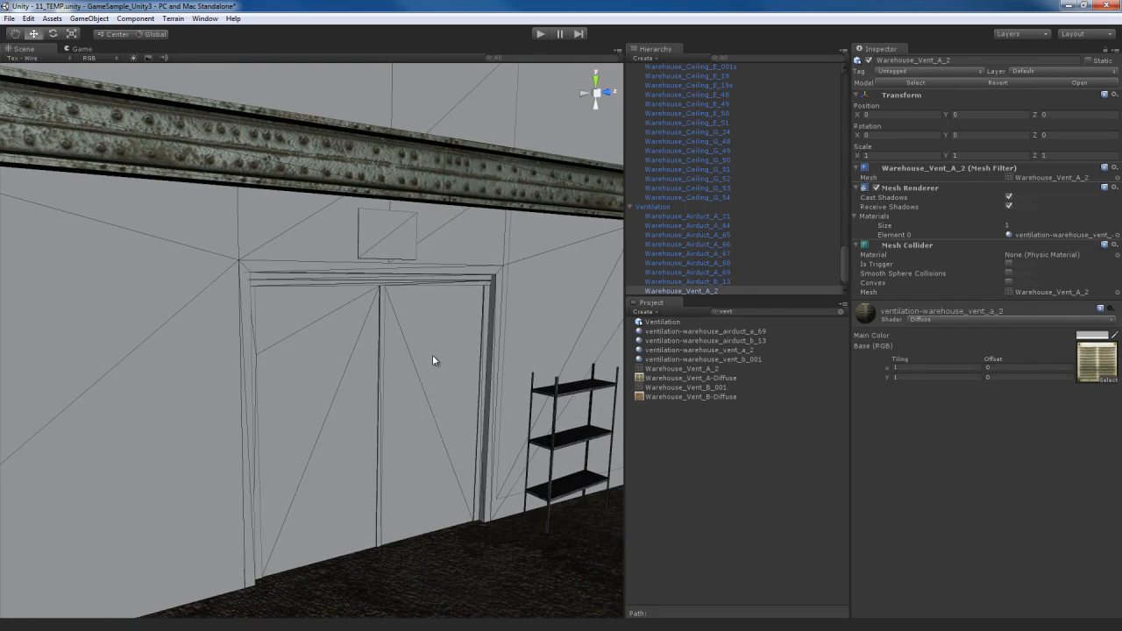
click(432, 351)
click(773, 313)
text(door)
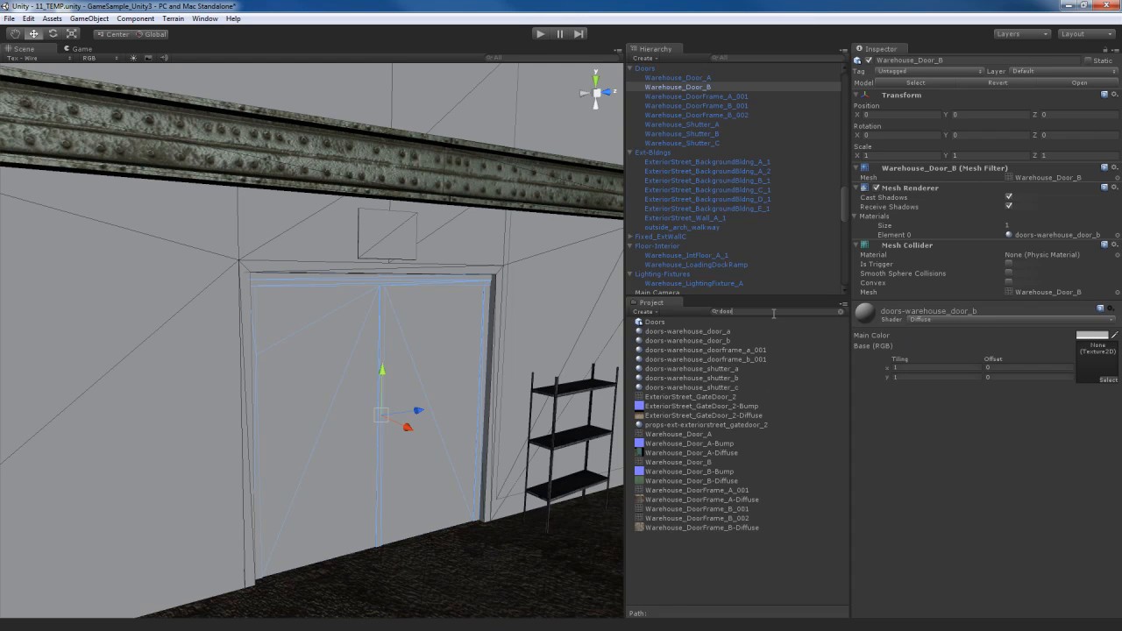
text( b)
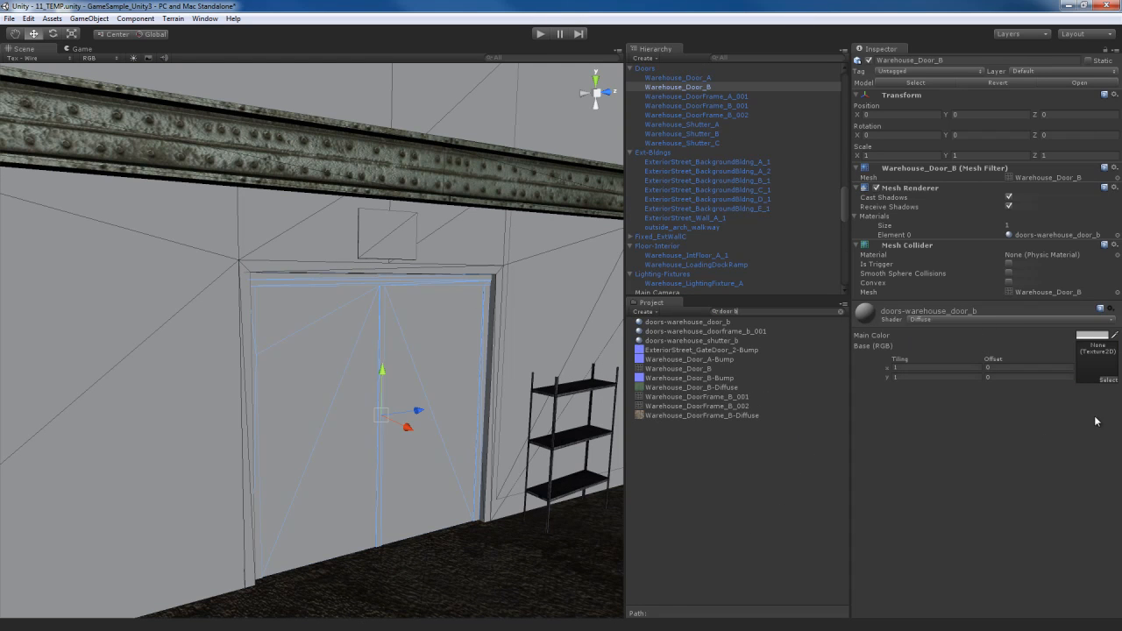
click(929, 319)
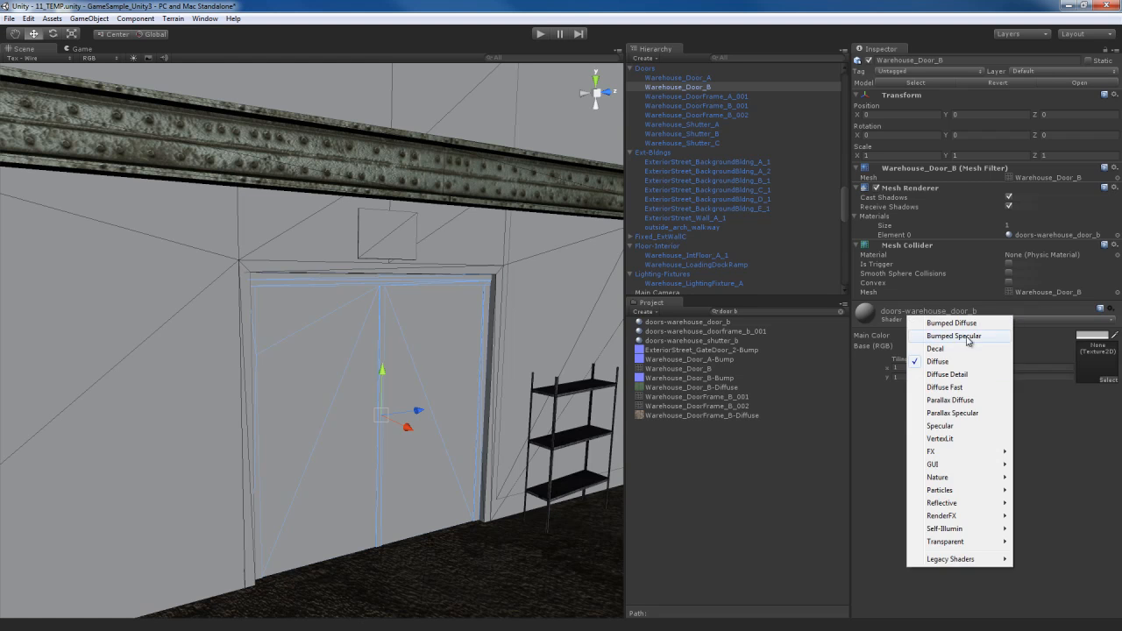
click(947, 335)
drag(693, 386, 1096, 385)
drag(701, 380, 1096, 432)
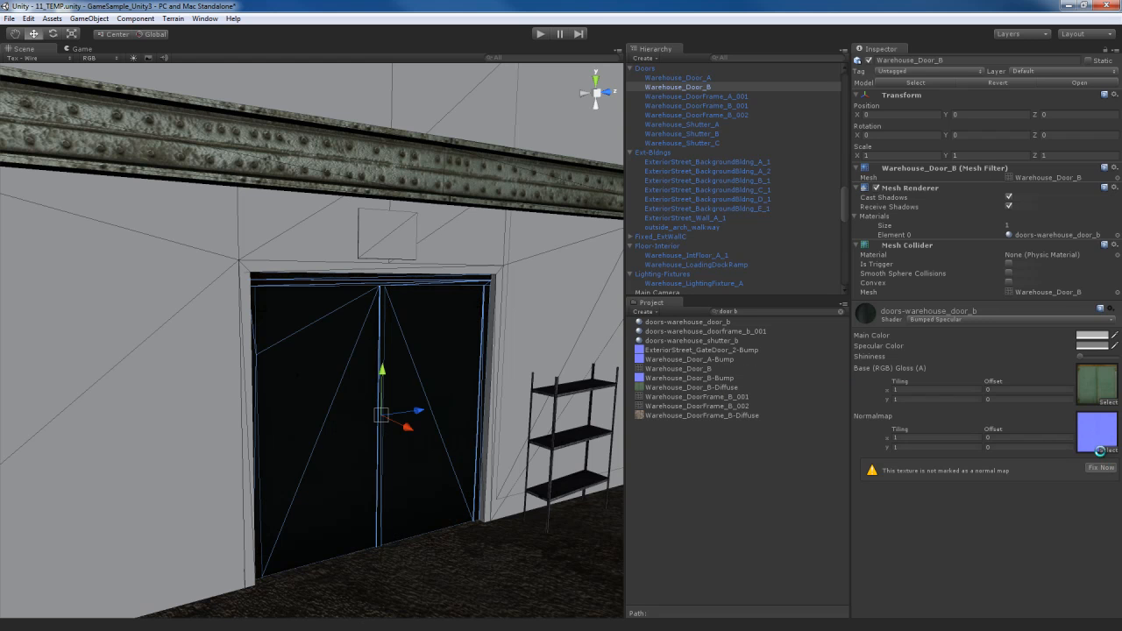
Enable Generate Alpha from Greyscale on the Warehouse_Door_B-Diffuse texture and apply the import change
click(1096, 383)
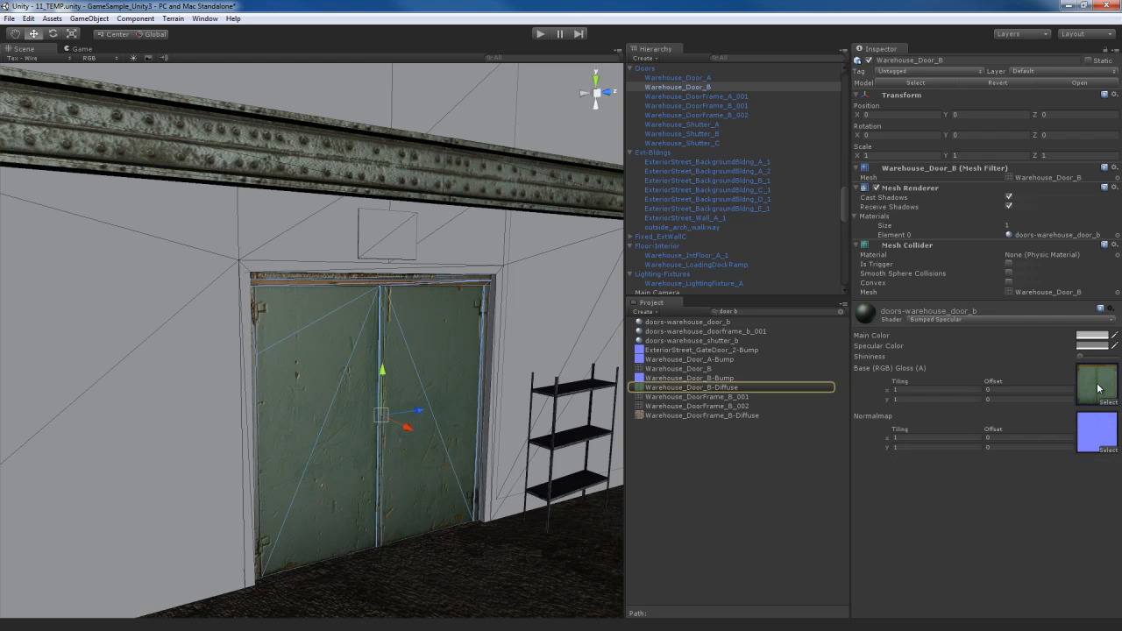
click(732, 388)
click(916, 145)
click(1105, 206)
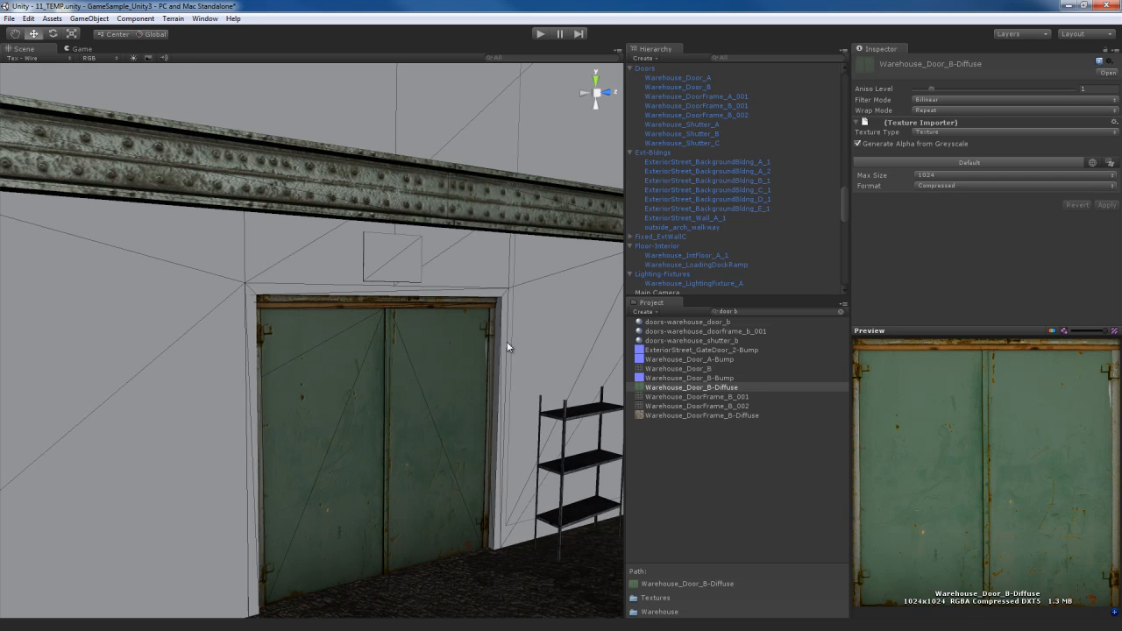
Select Warehouse_DoorFrame_A_001 around the double door, search the project for "doorframe", and assign Warehouse_DoorFrame_A-Diffuse as its base texture
click(503, 341)
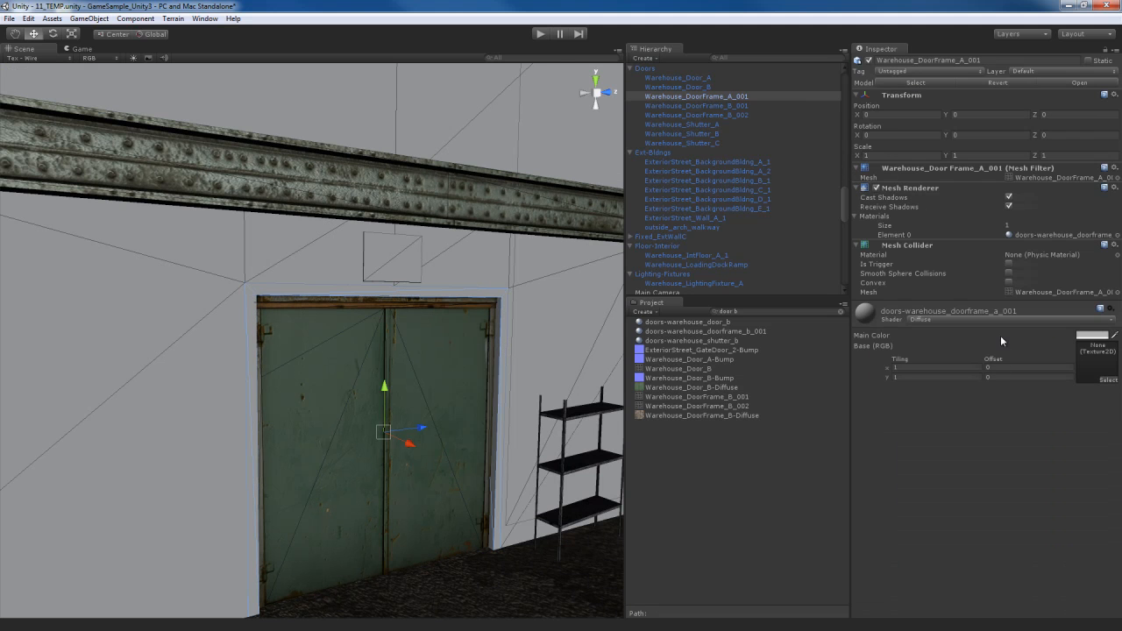
click(763, 311)
text(doorframe)
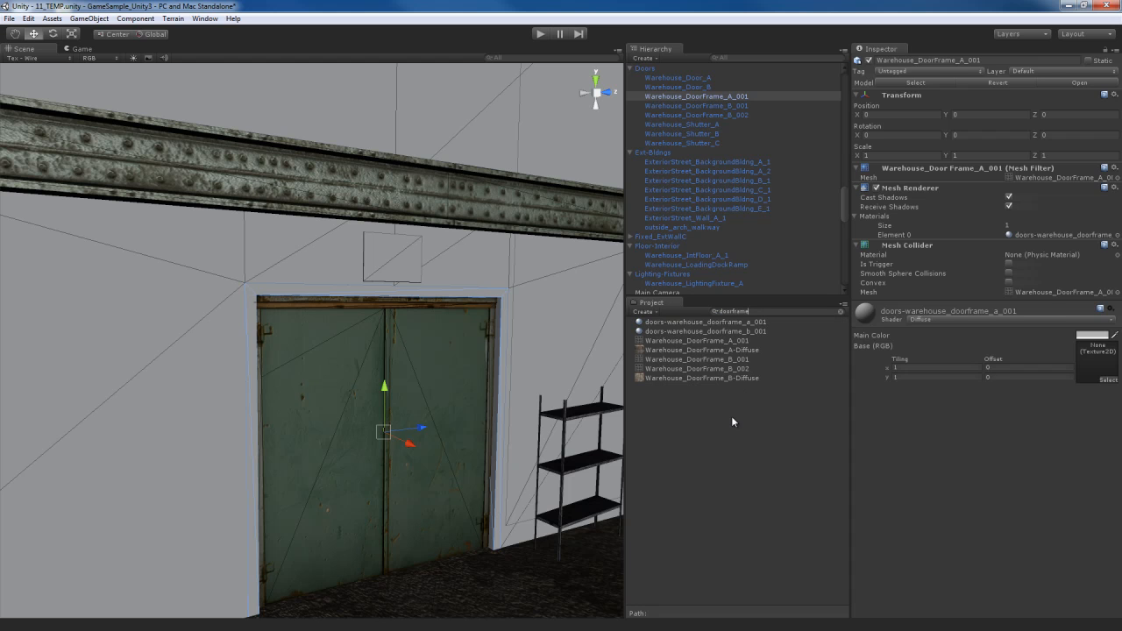
drag(713, 350, 1107, 373)
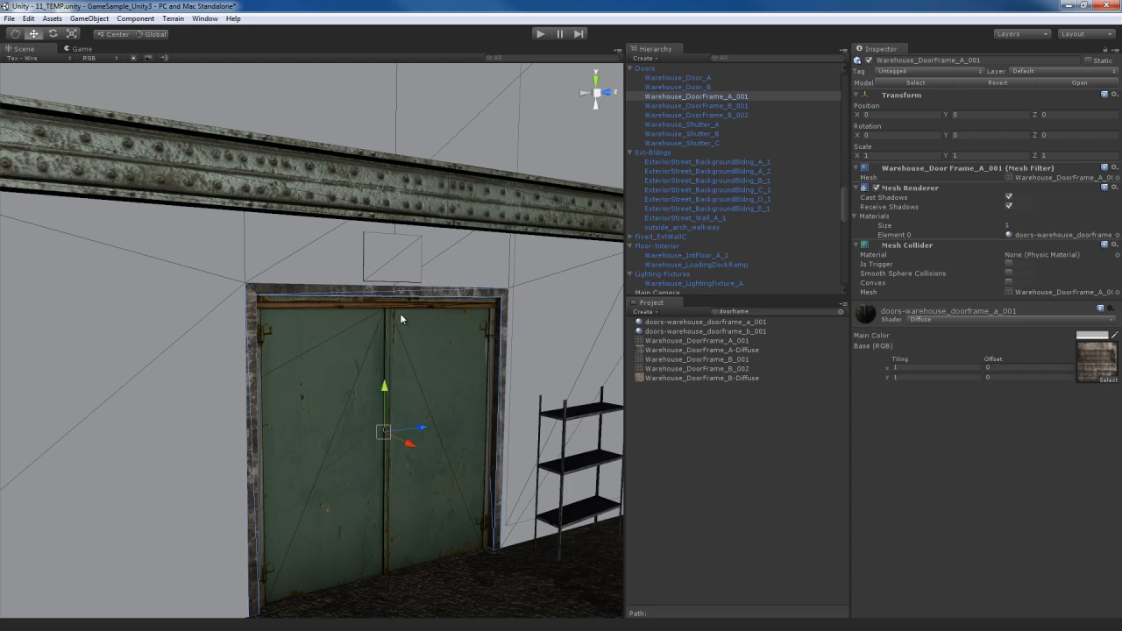
Select Warehouse_Vent_B_001 above the double door, search the project for "vent", and assign Warehouse_Vent_B-Diffuse as its base texture
click(405, 266)
click(772, 312)
text(vent)
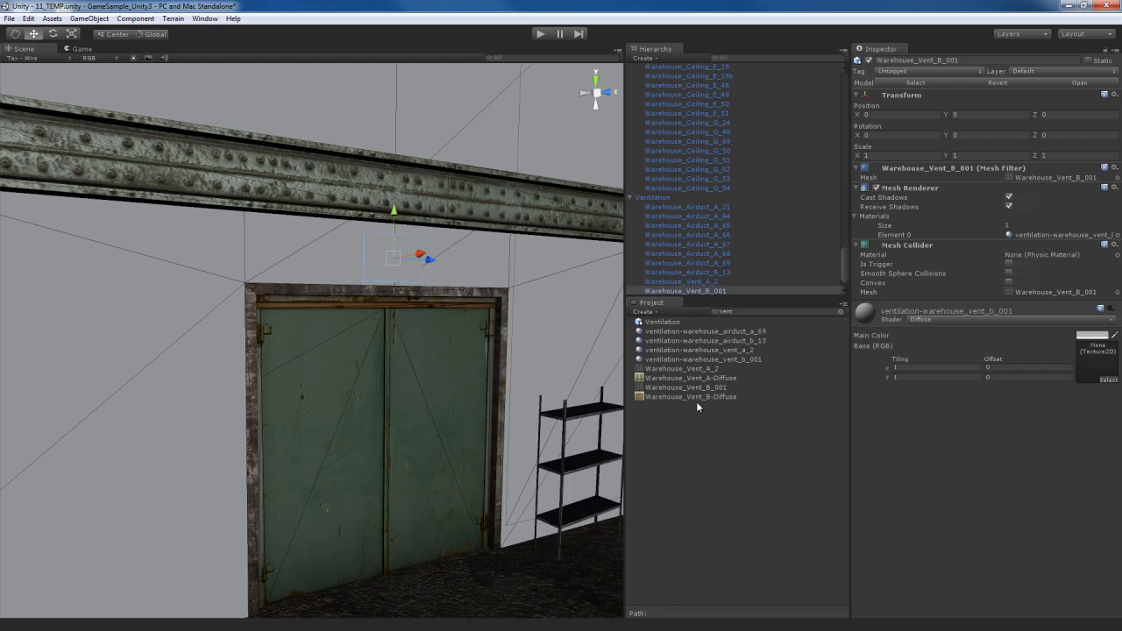
drag(694, 396, 1095, 362)
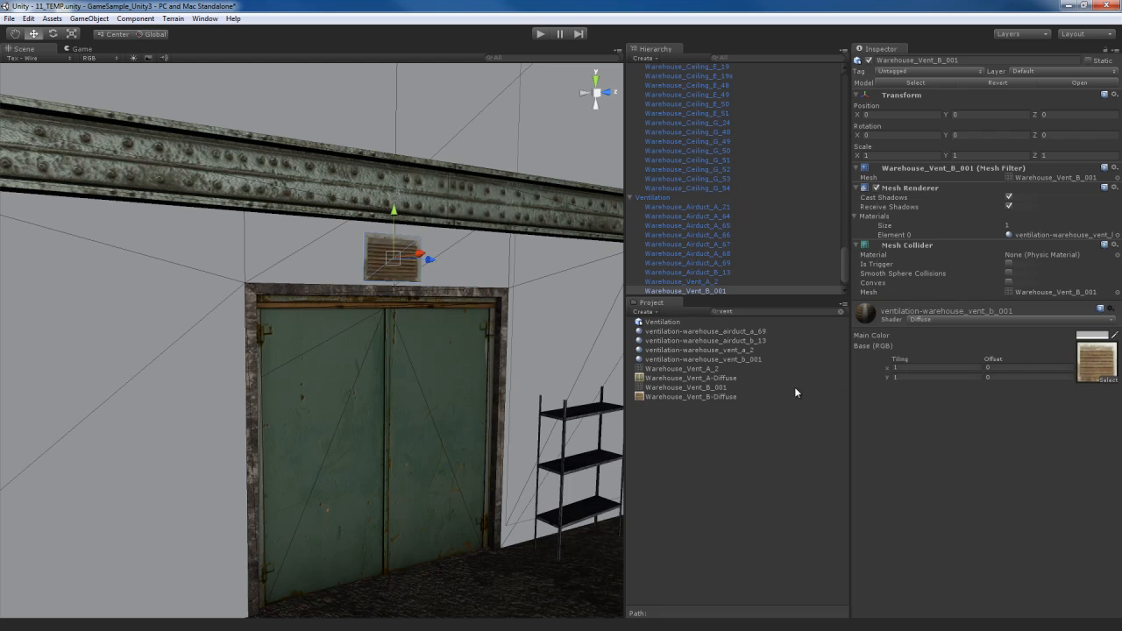
right_drag(404, 389, 359, 419)
key(s)
key(w)
key(s)
right_drag(360, 414, 314, 412)
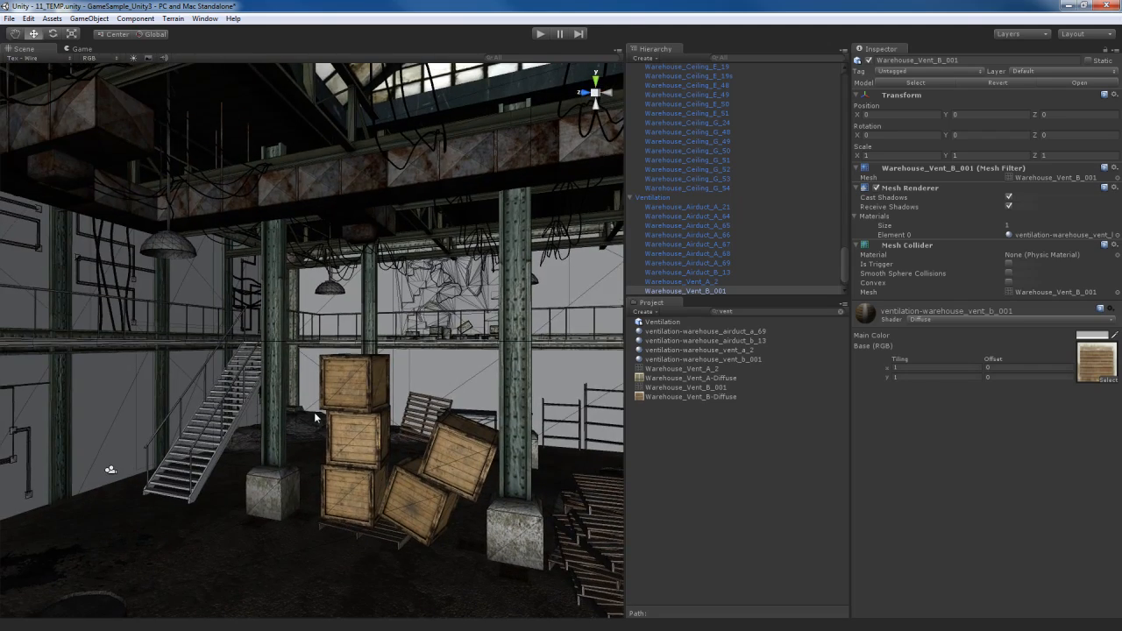